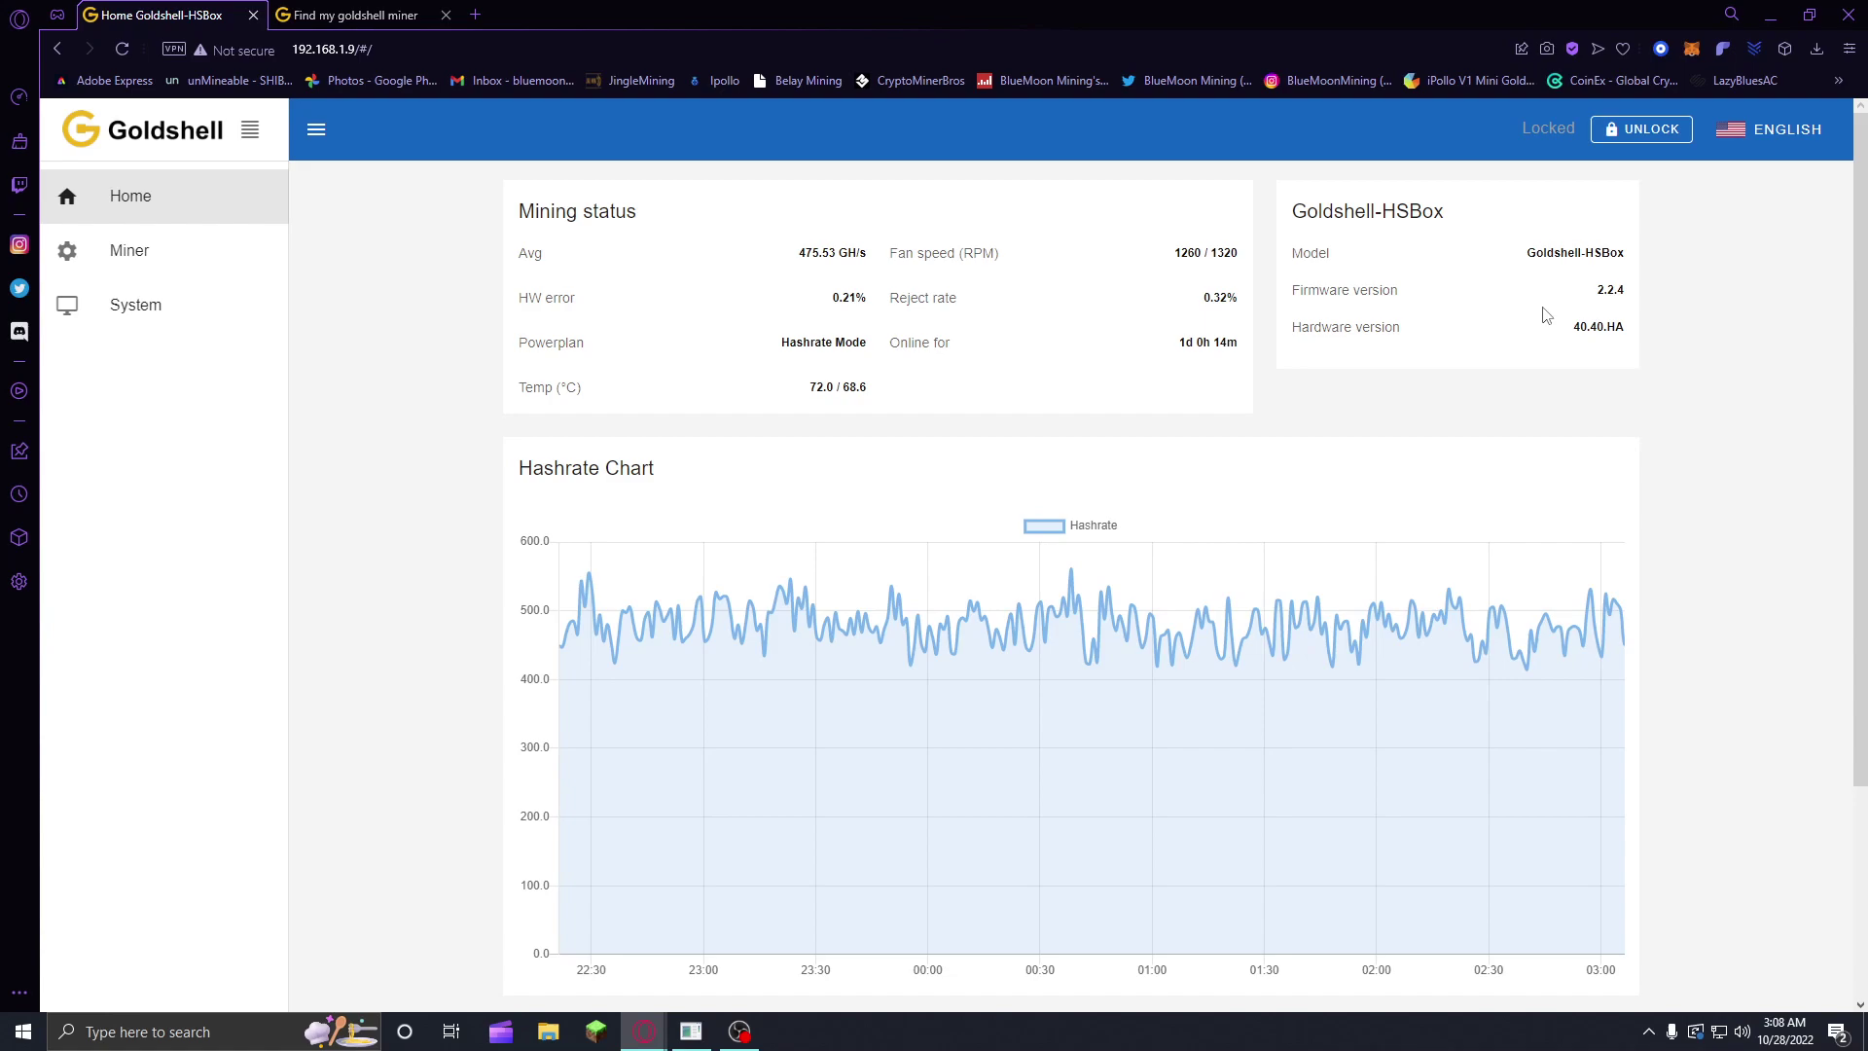
Step: Unlock the HS-Box miner by entering the default admin password
click(1643, 128)
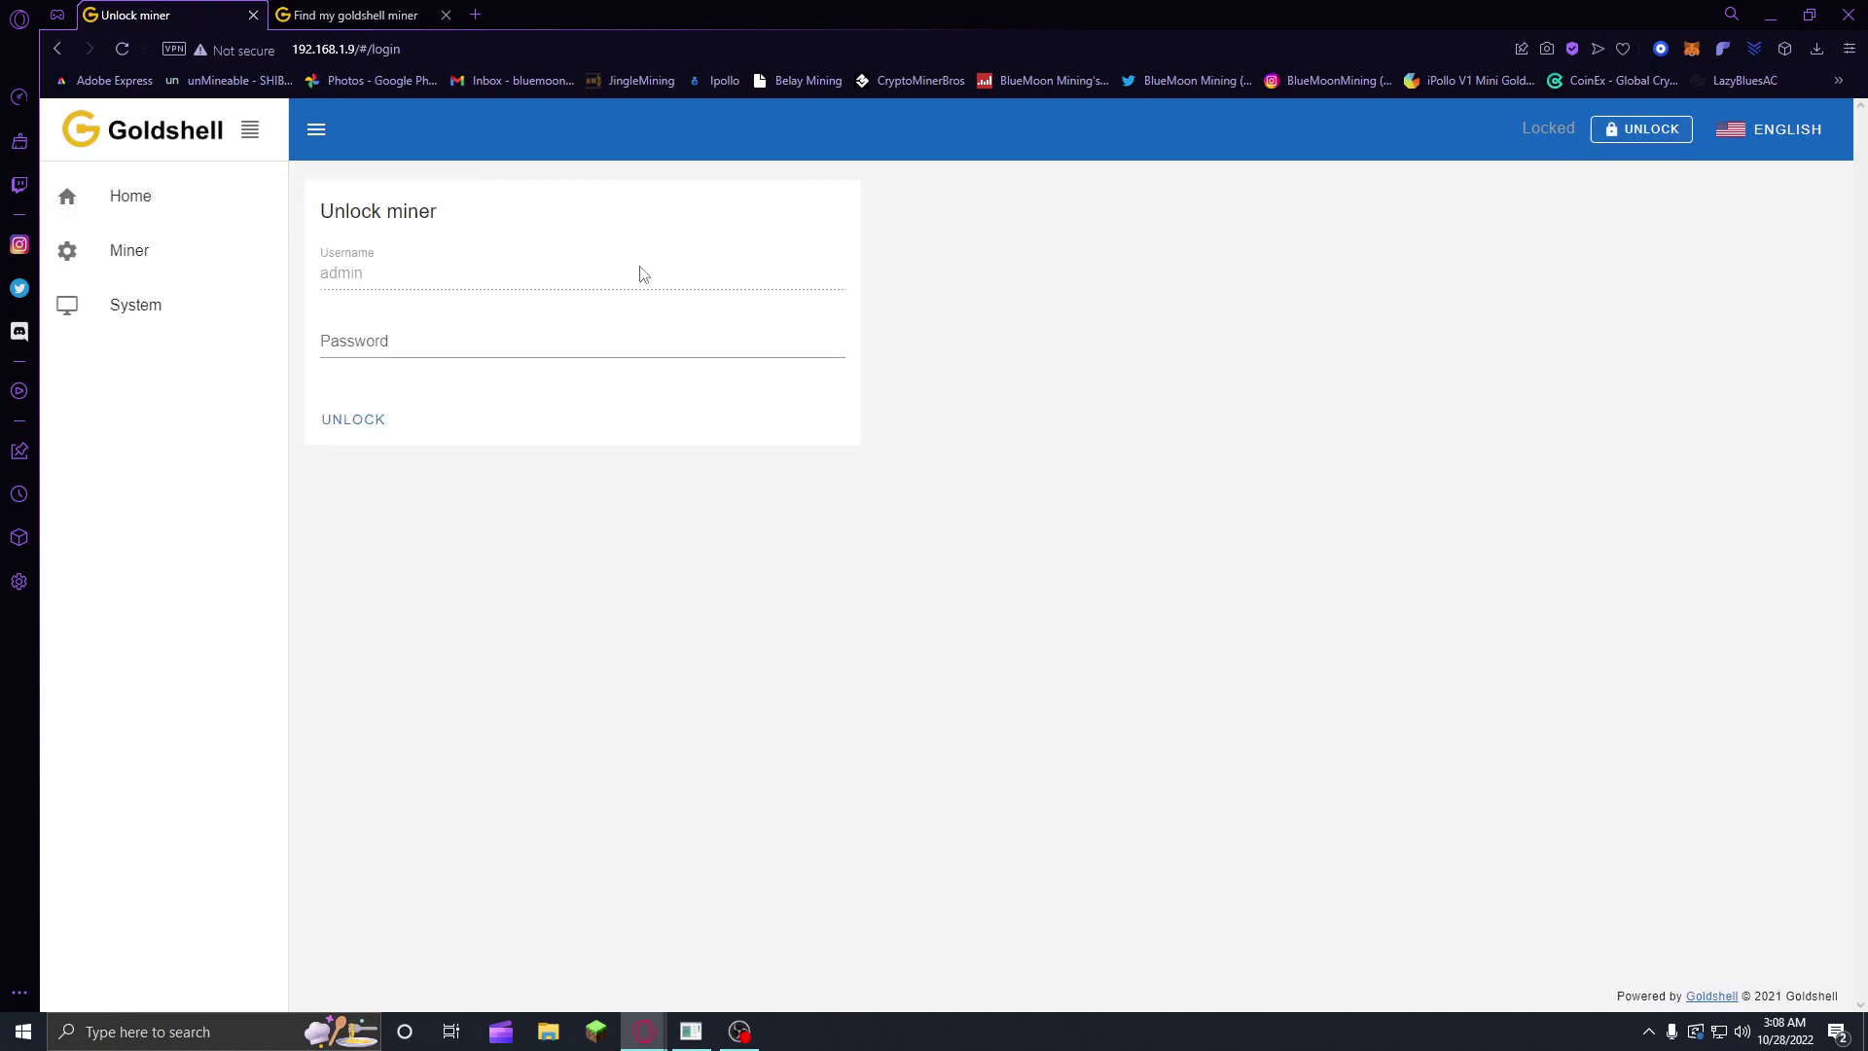
click(540, 341)
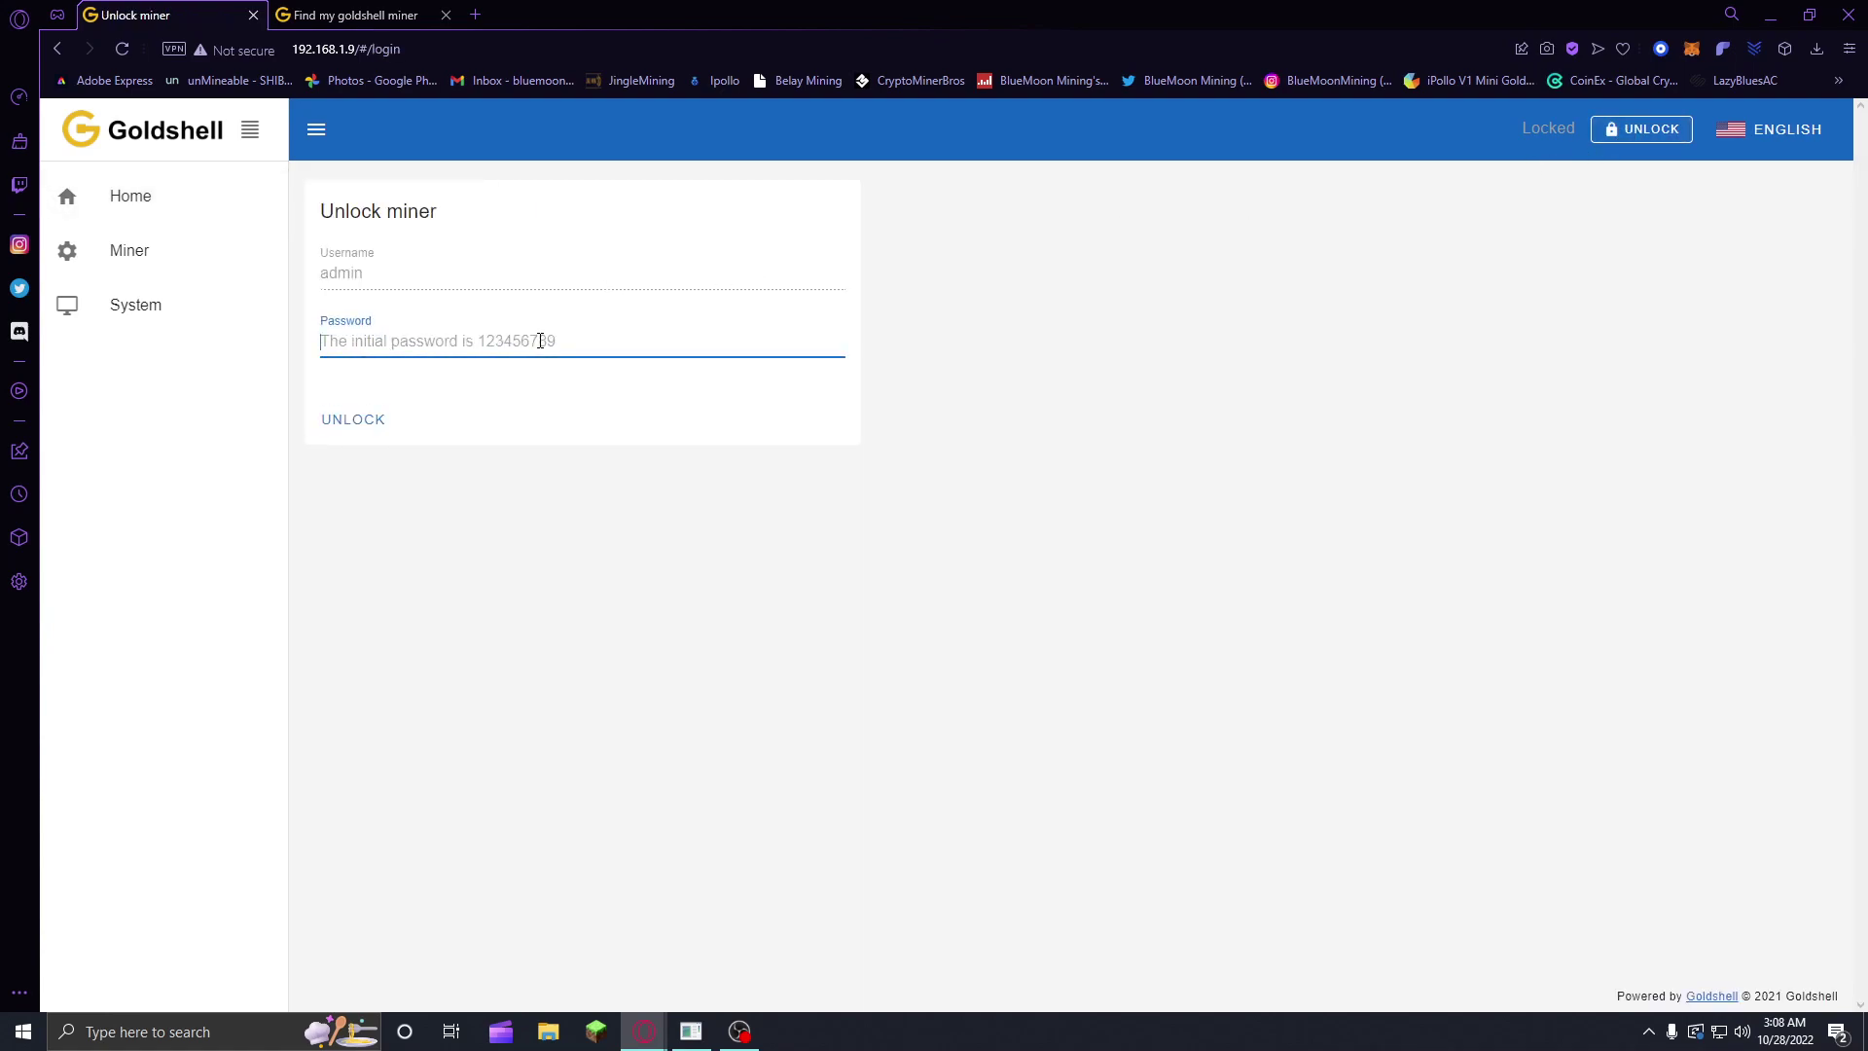
text(123456789)
click(382, 418)
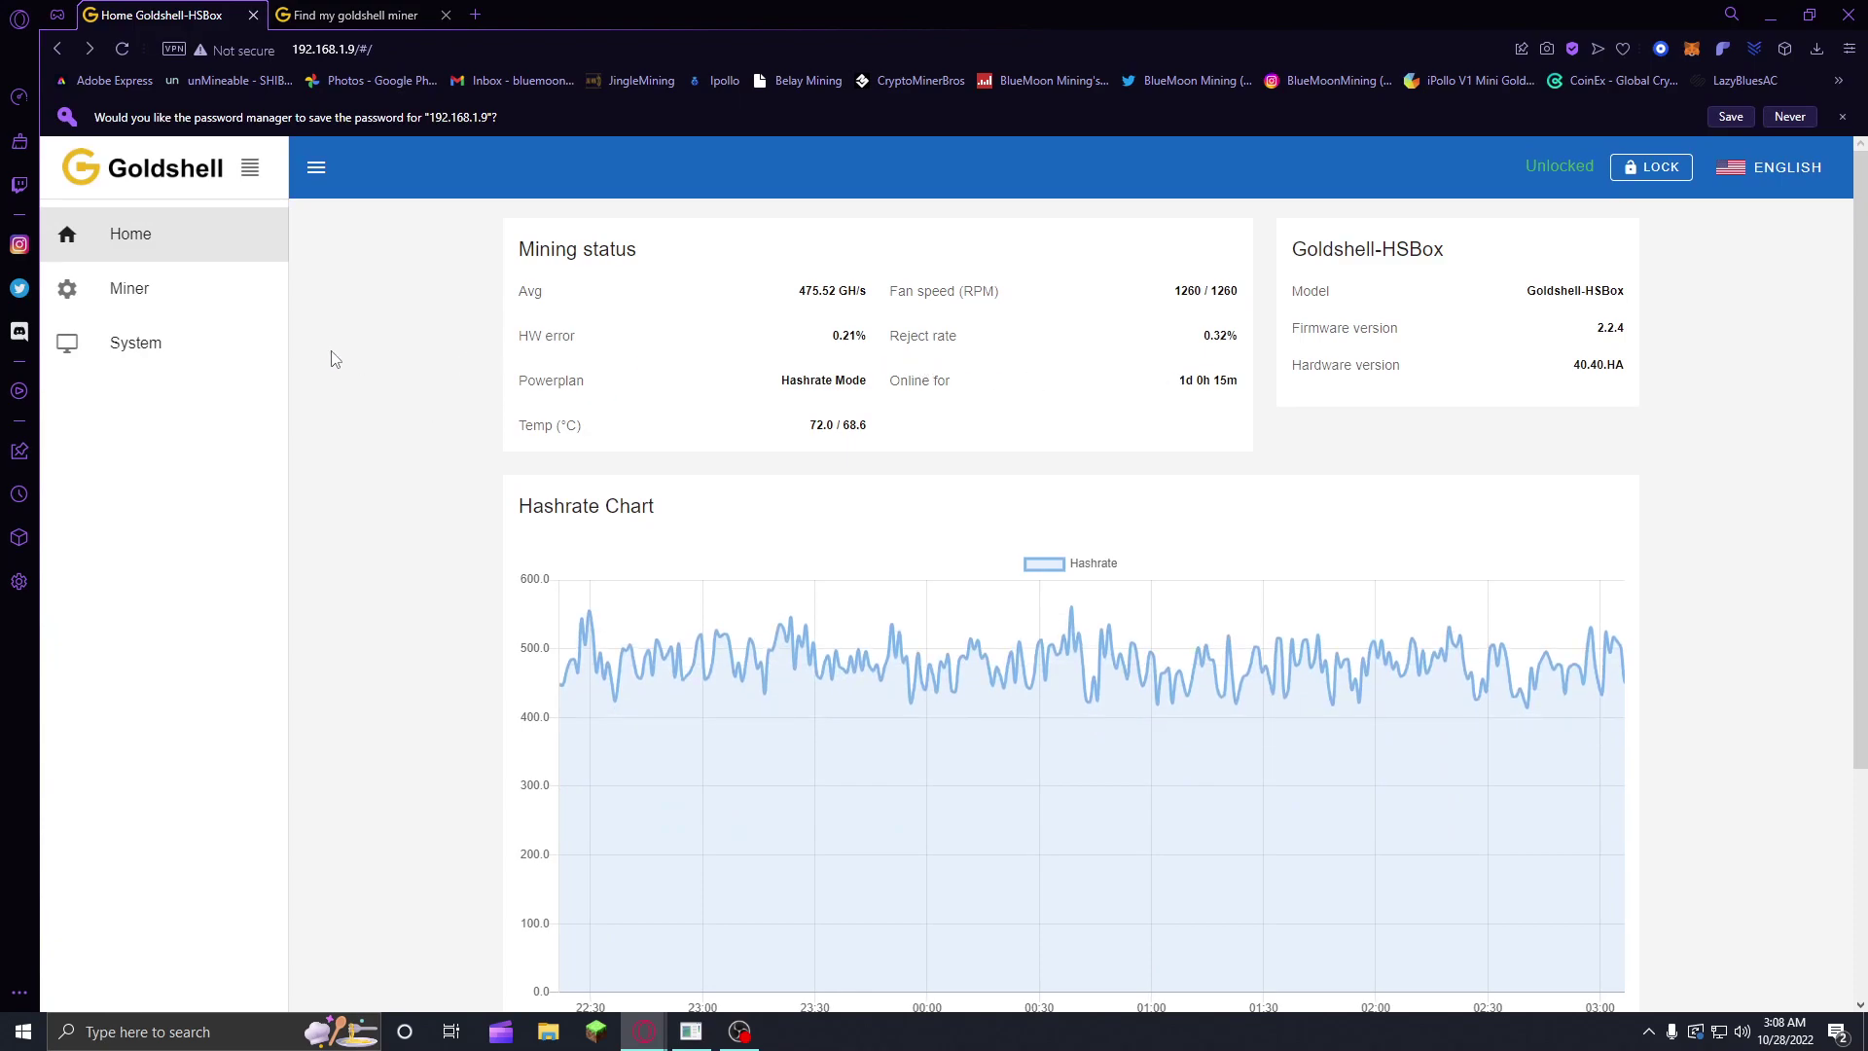
Step: In System settings, select the Sams WiFi network to join
click(131, 349)
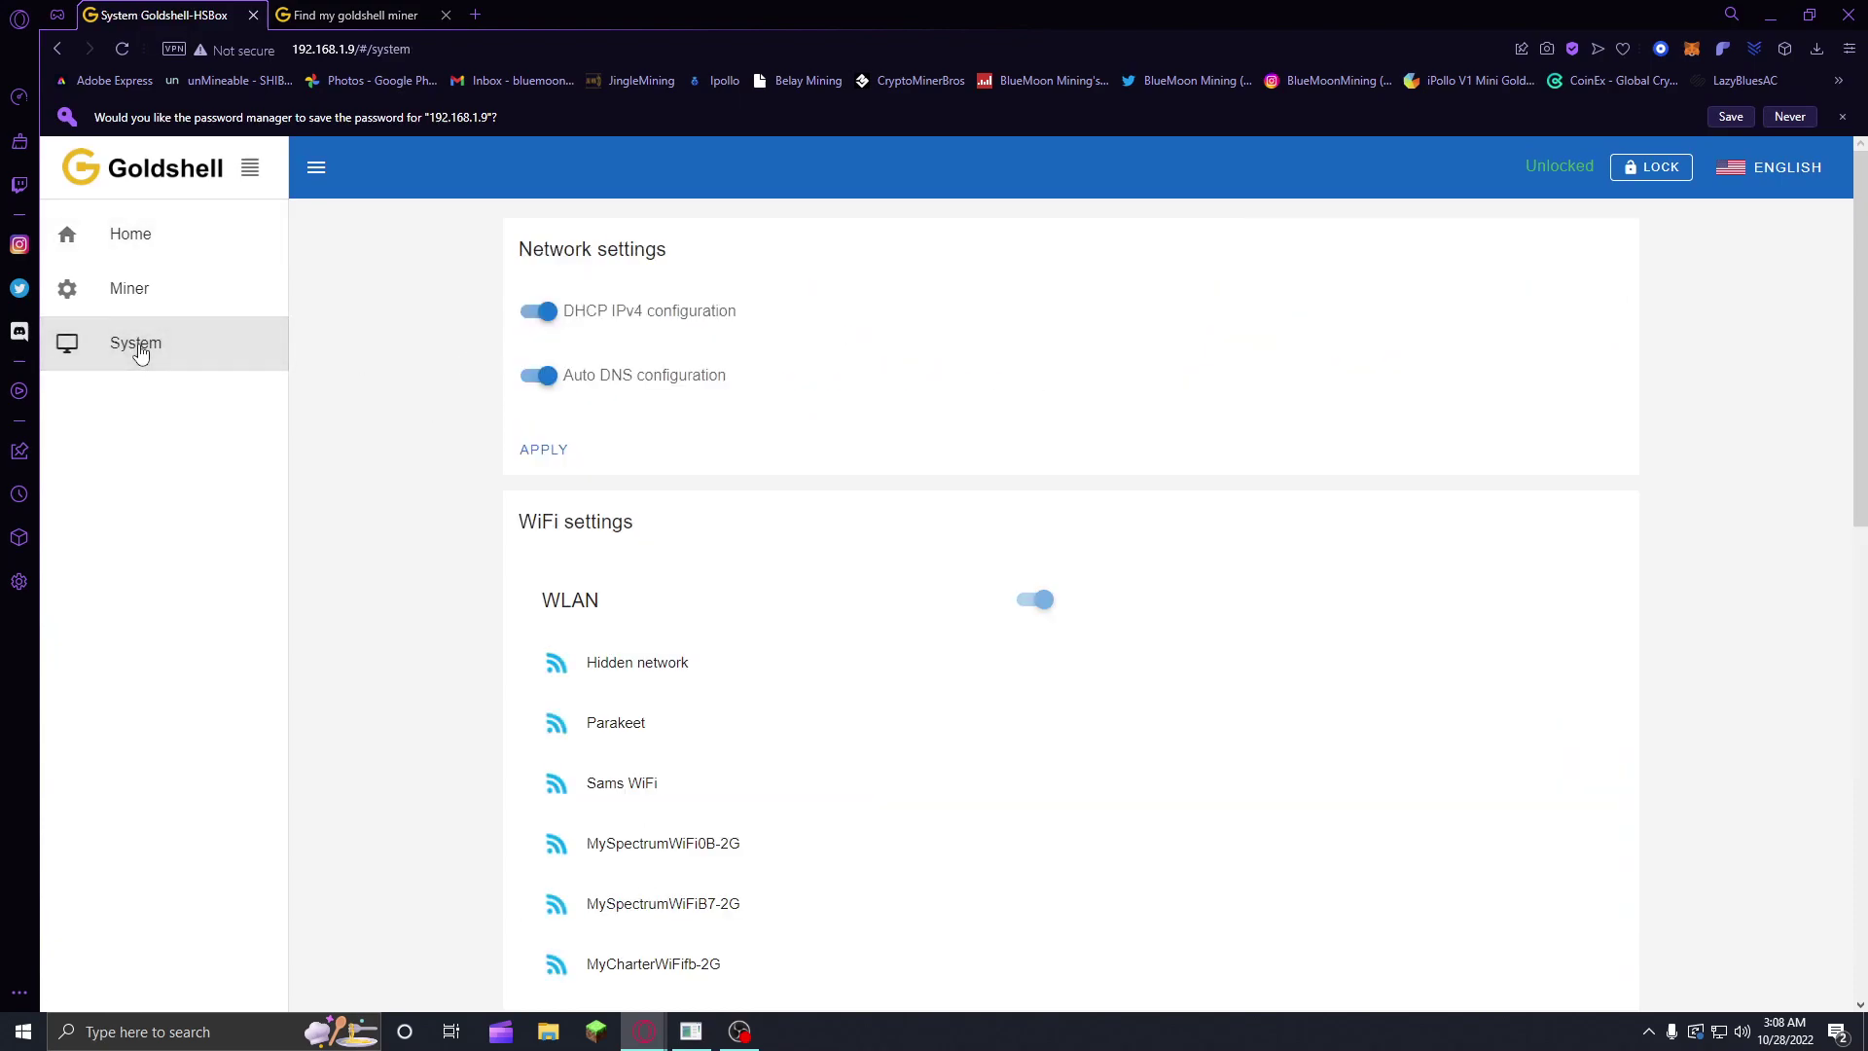
scroll(604, 404, down, 3)
scroll(589, 376, up, 1)
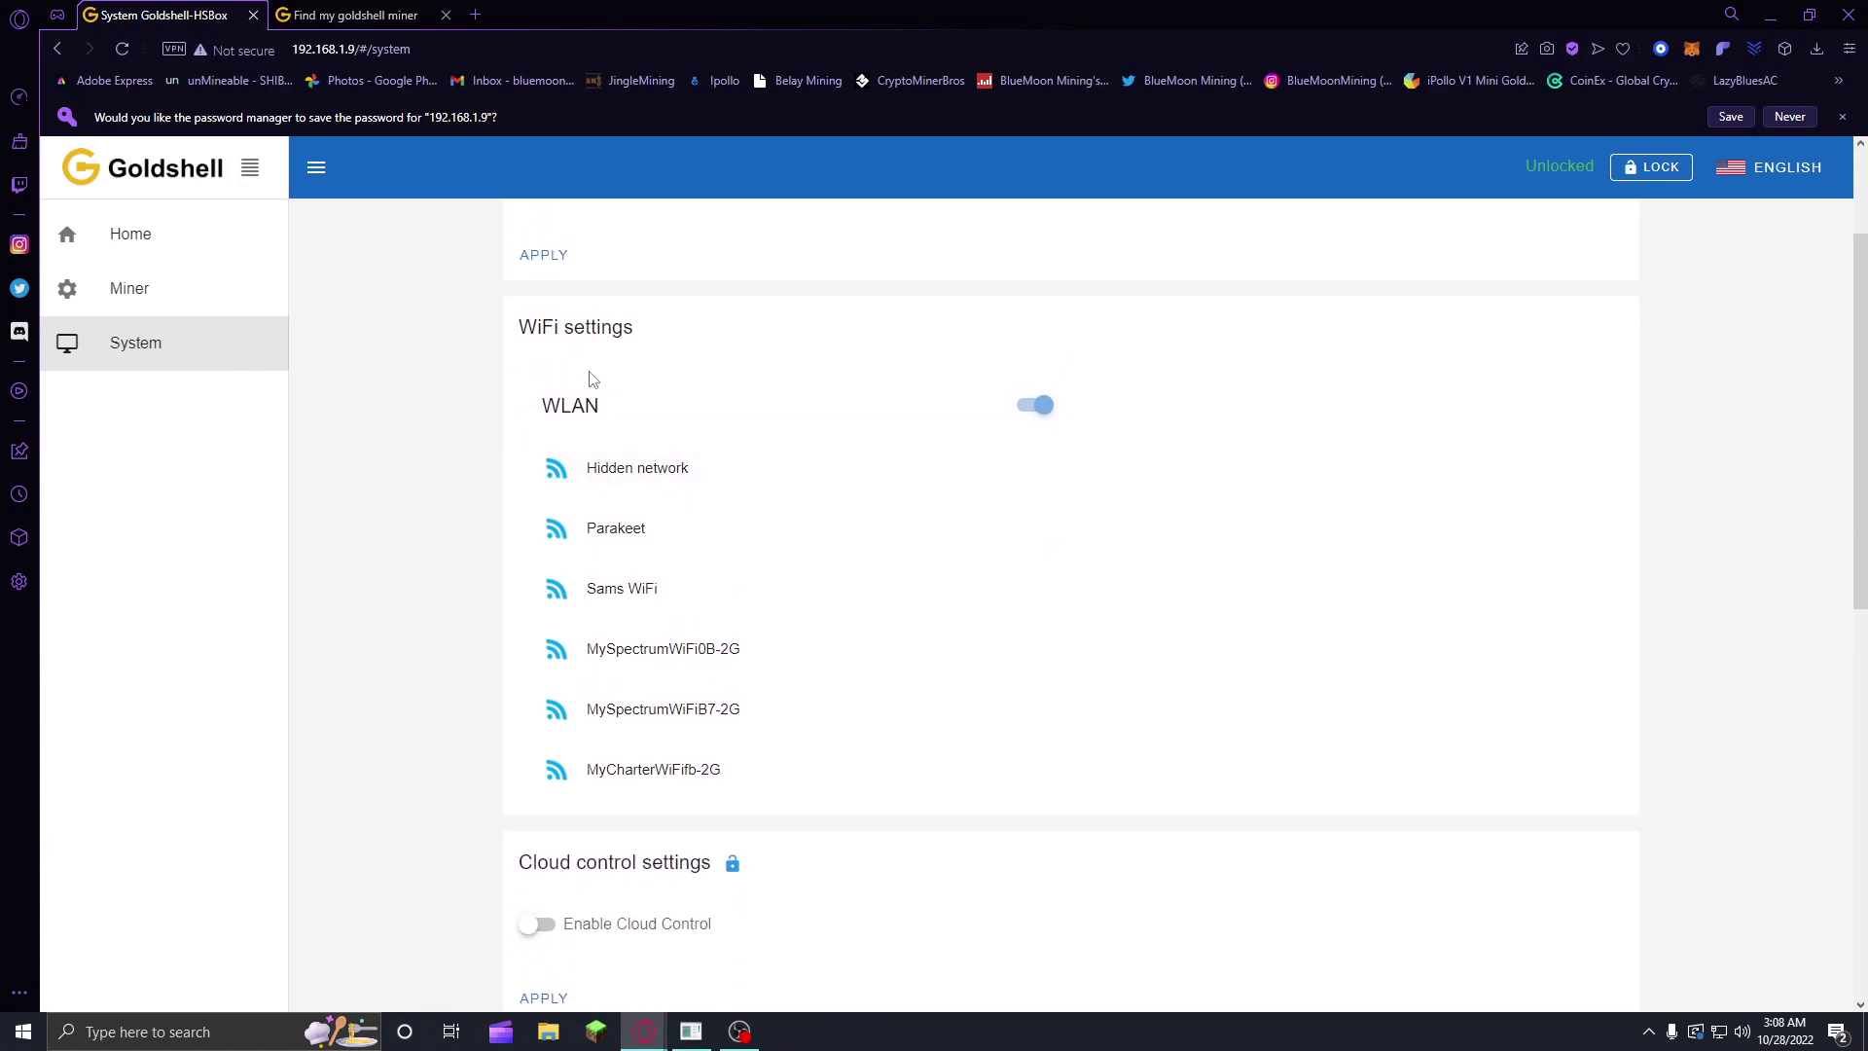
click(643, 605)
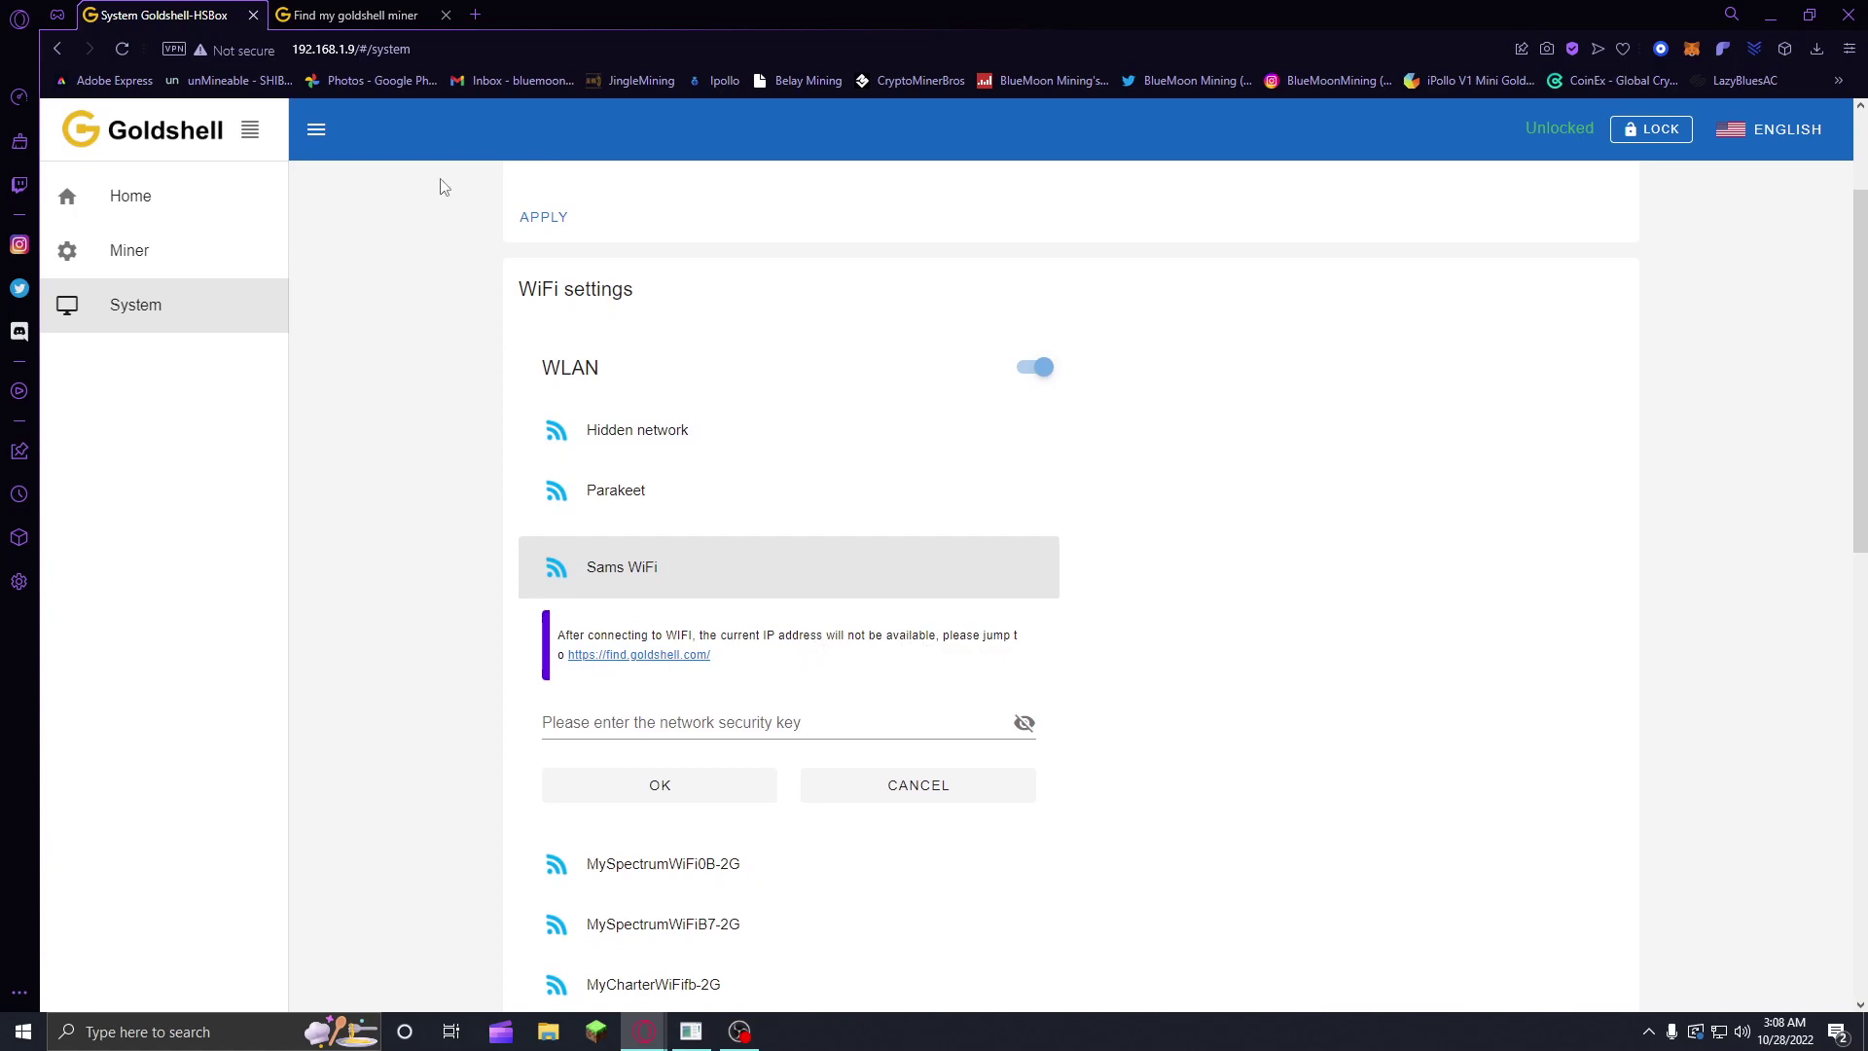
click(385, 12)
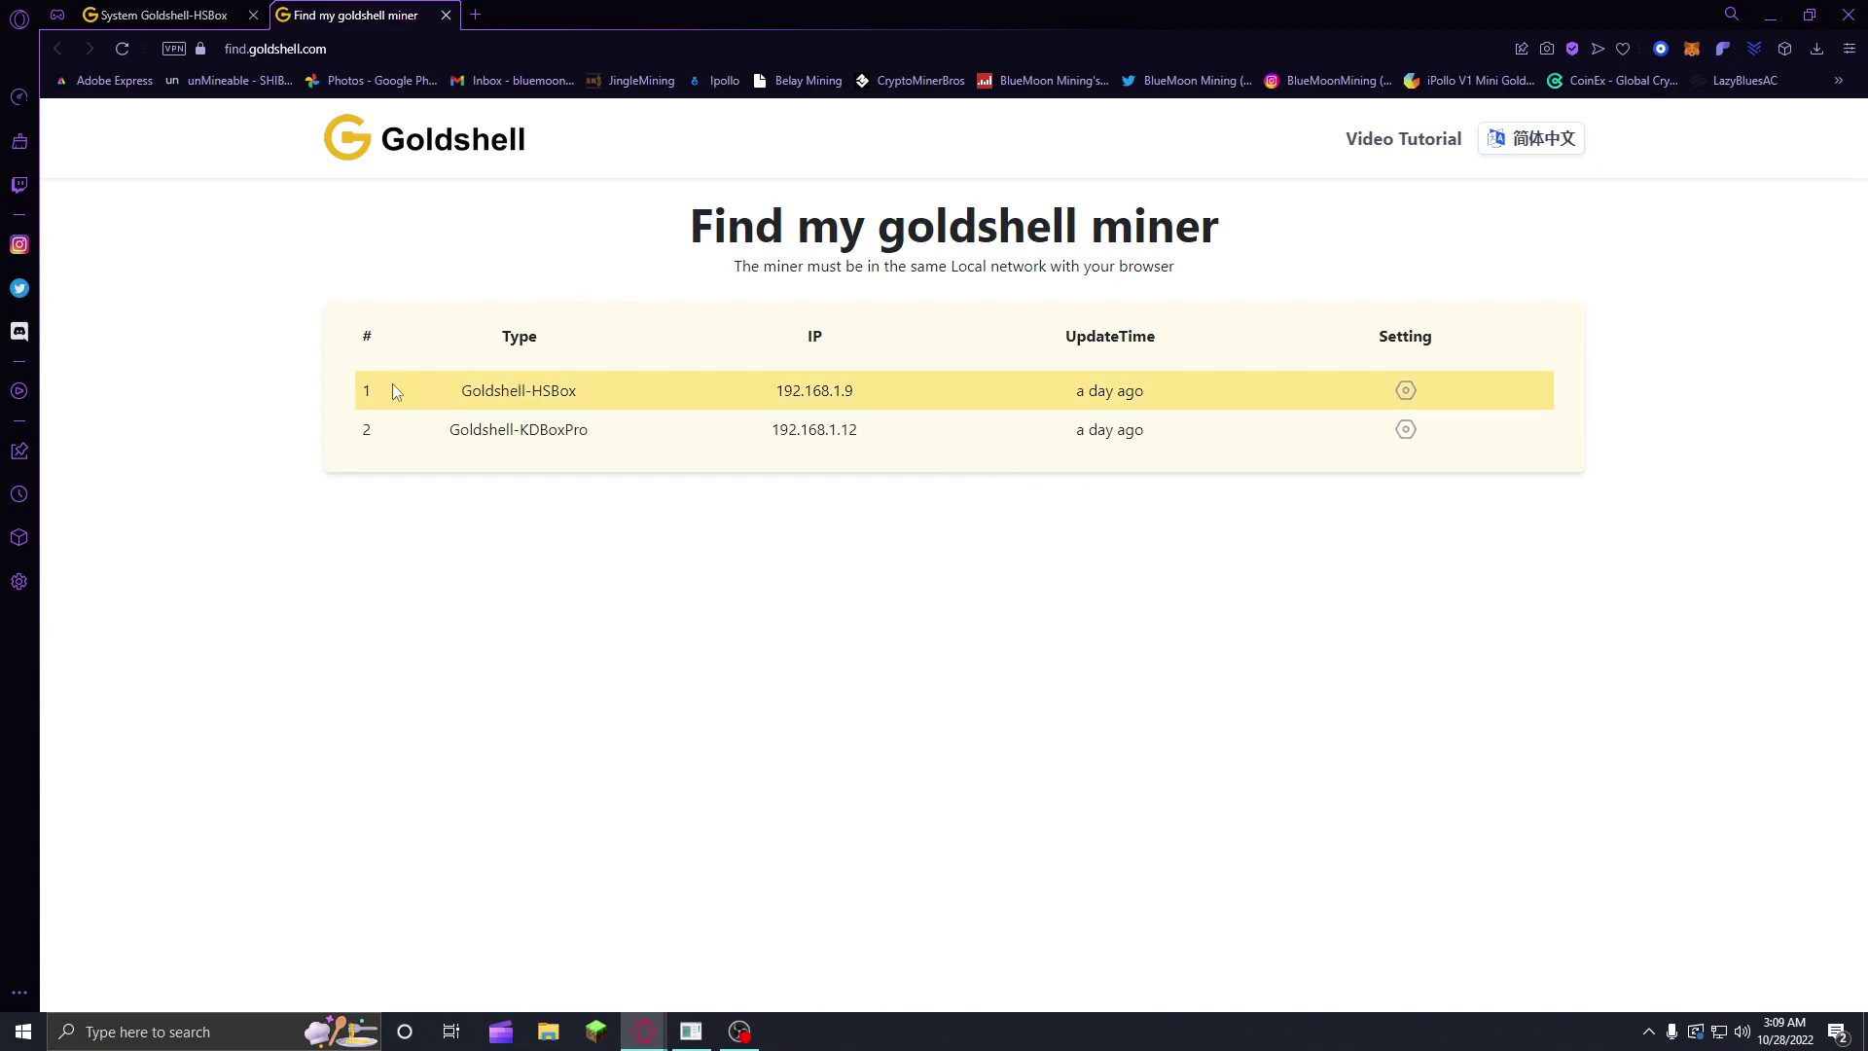
click(87, 9)
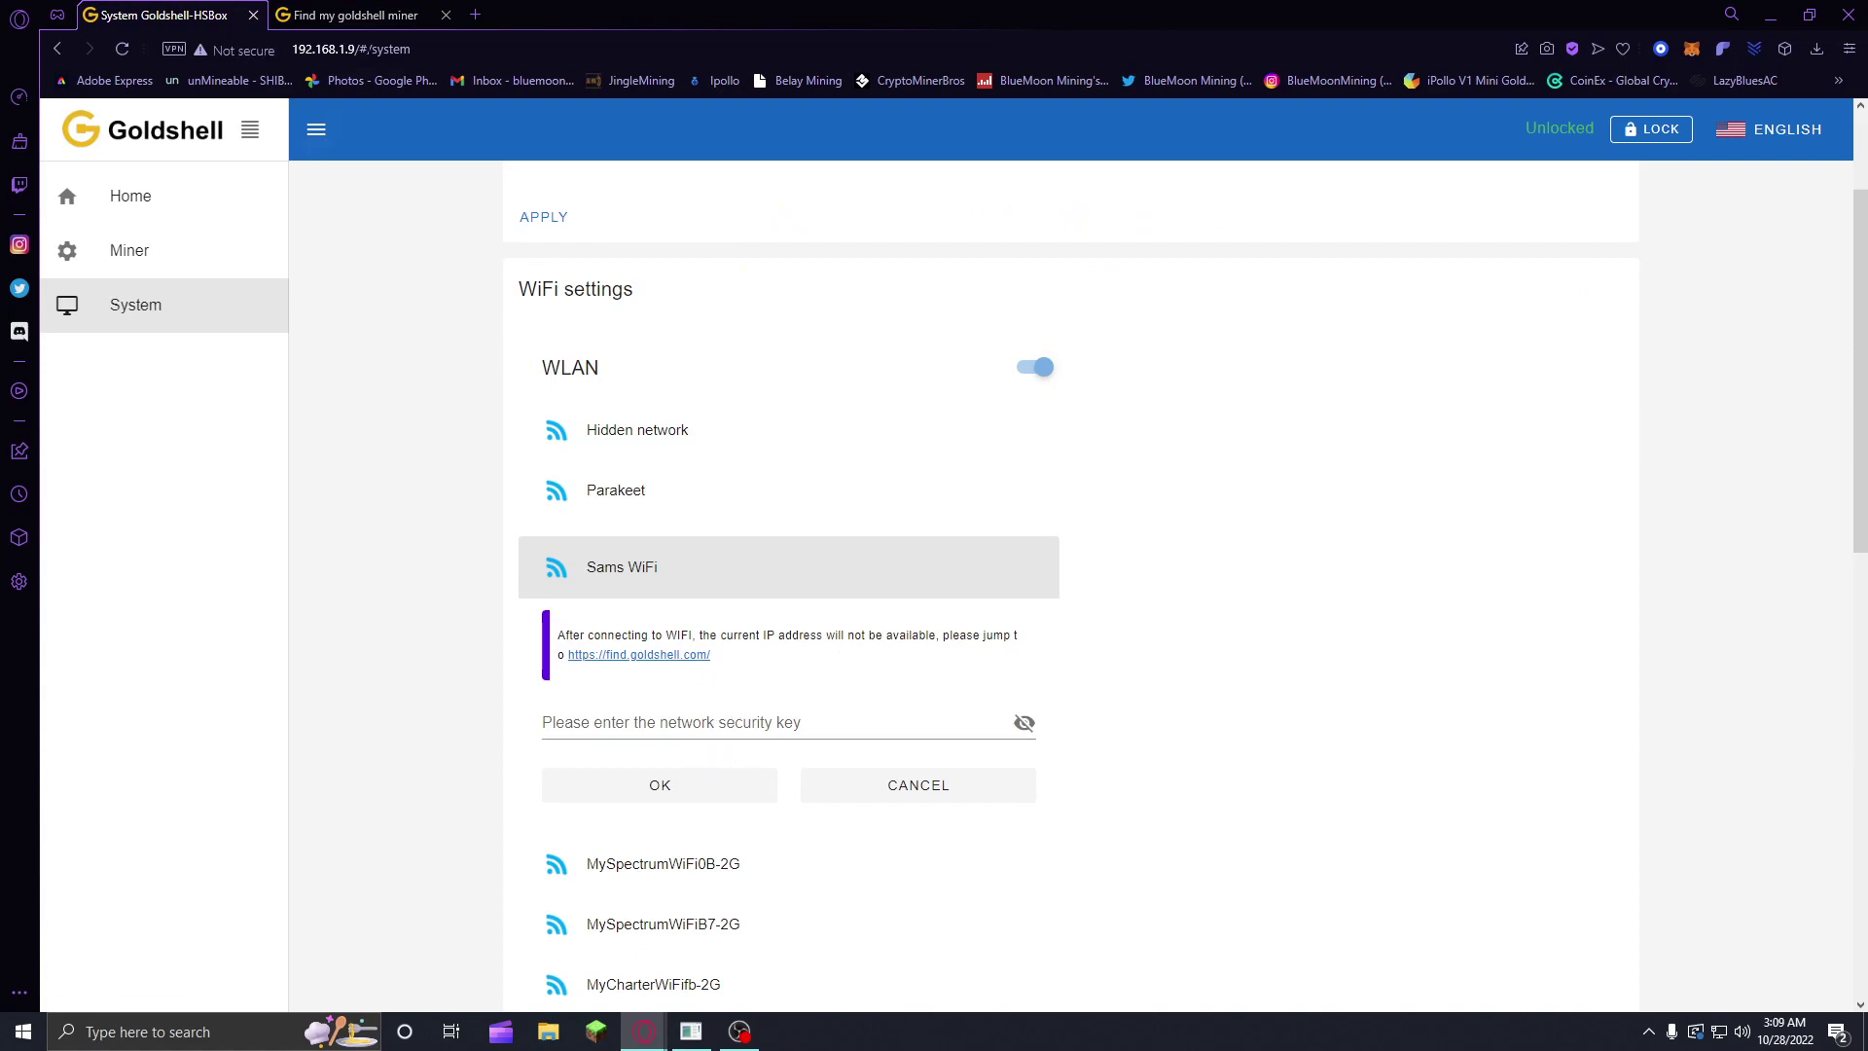
click(355, 14)
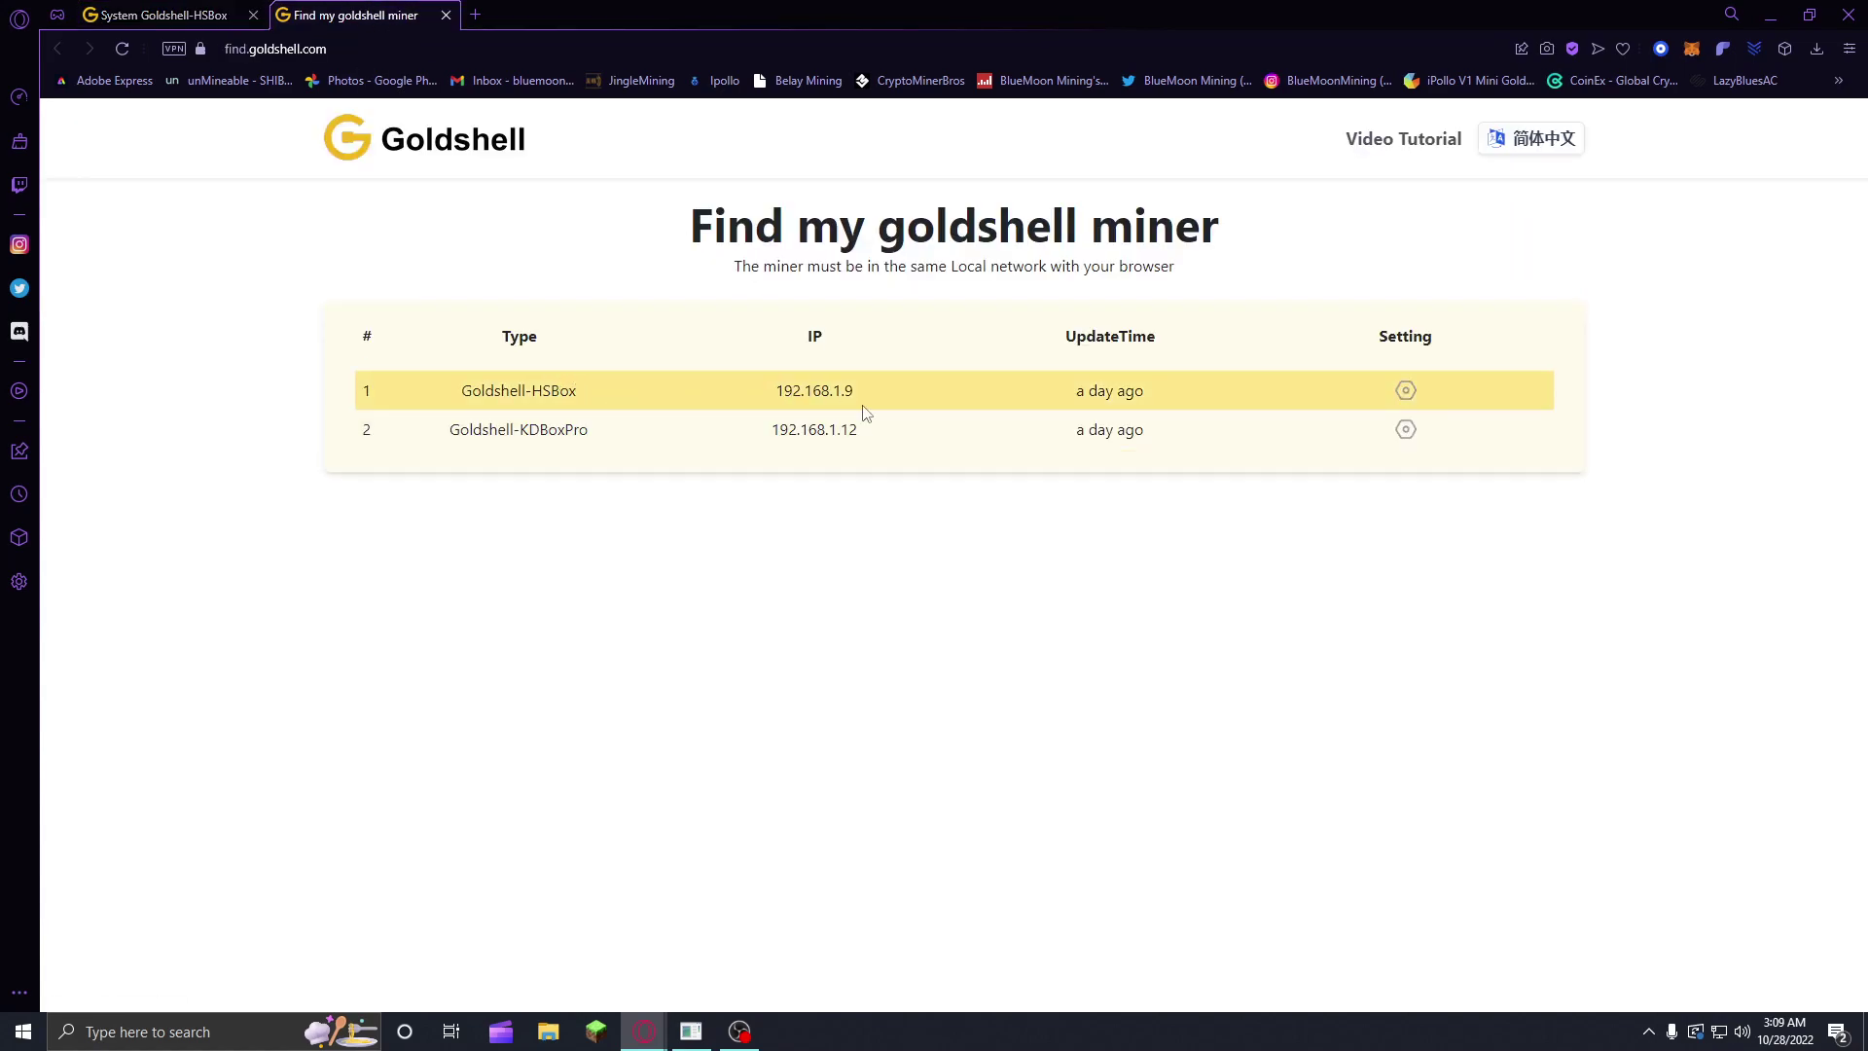
click(177, 8)
Step: Enter the Wi-Fi security key and submit it to join Sams WiFi
click(621, 713)
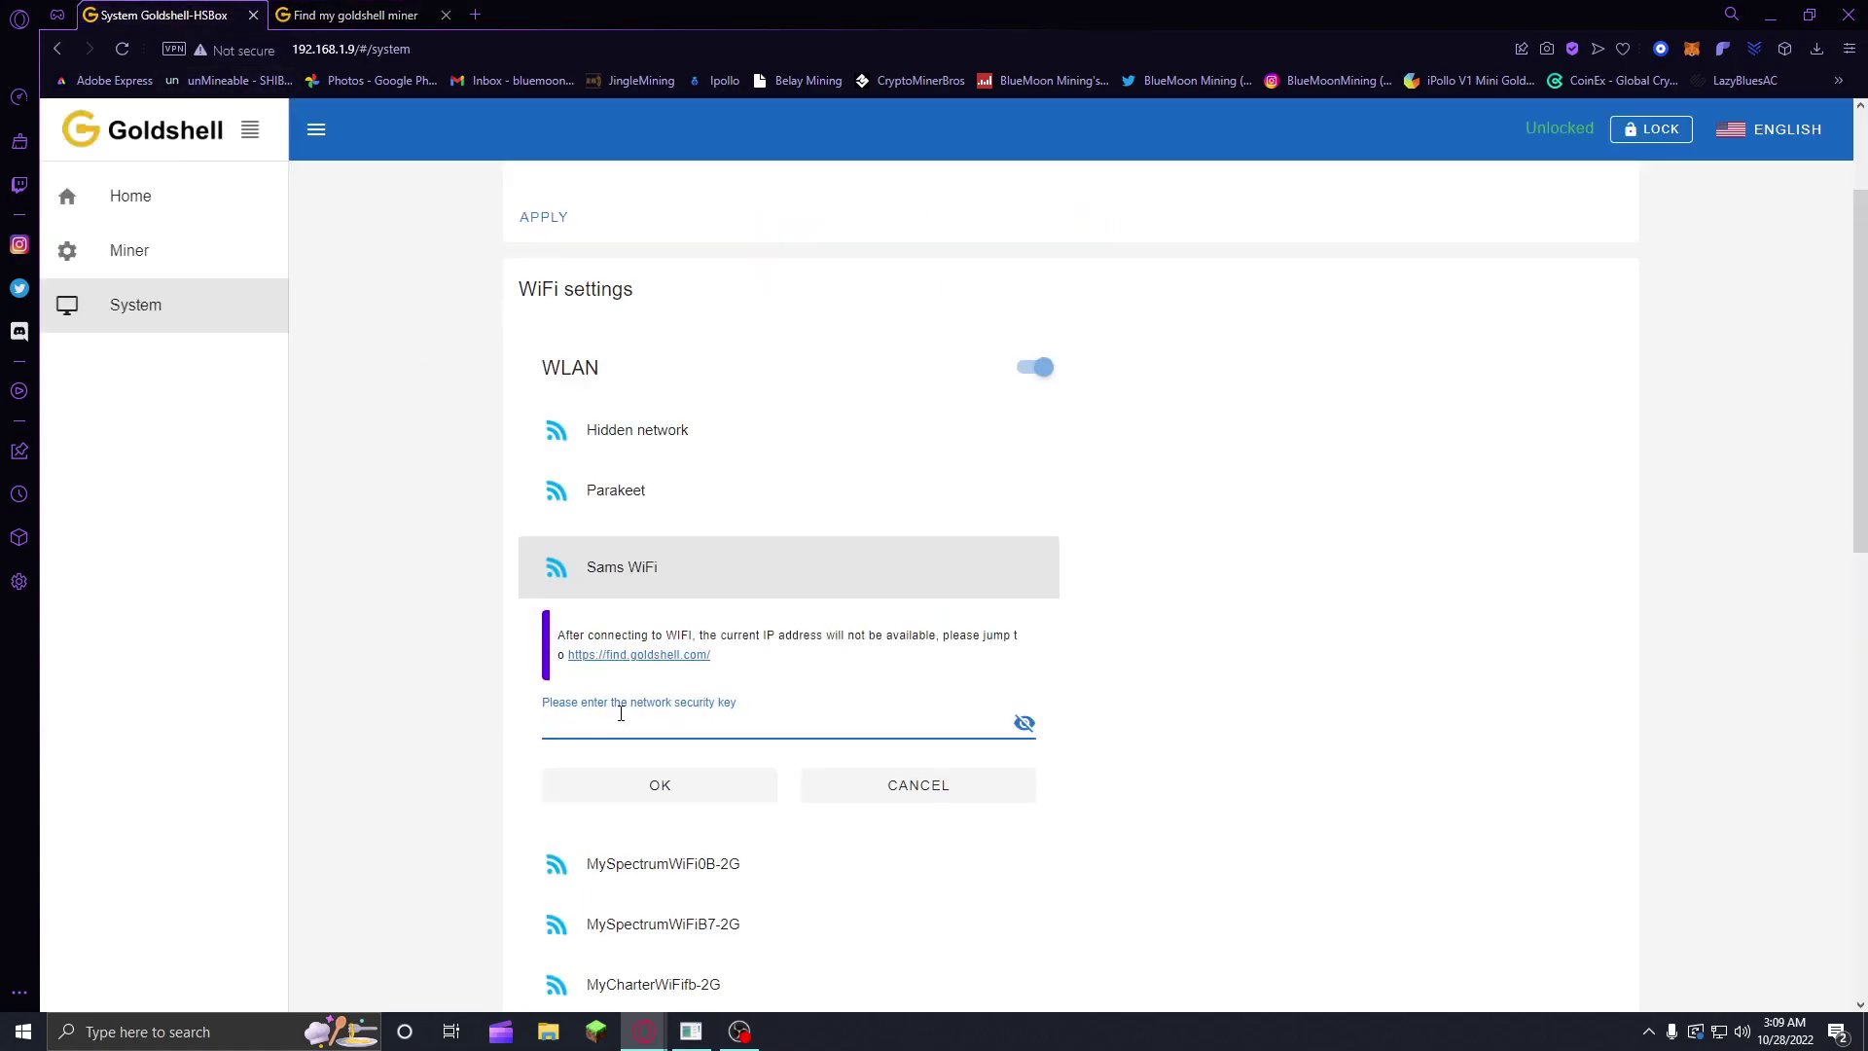
text(••••)
click(606, 783)
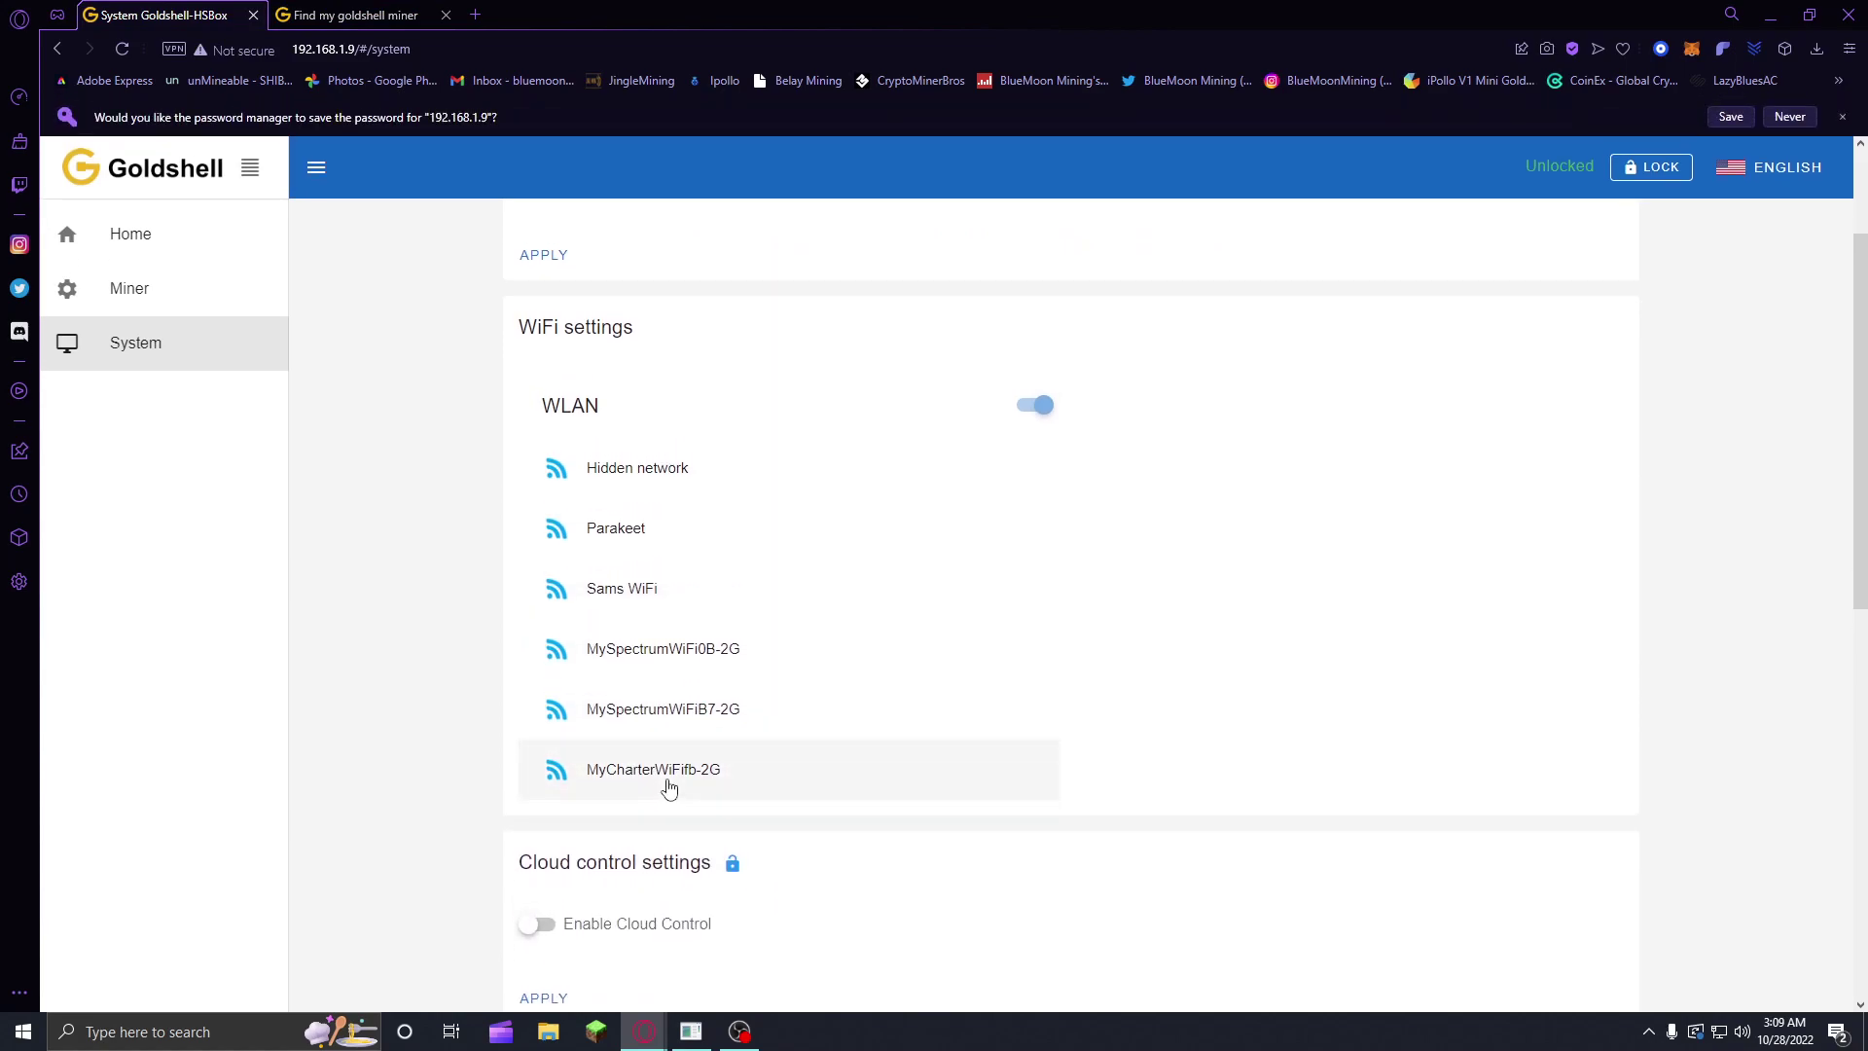
Step: Decline the browser's password save and confirm Sams WiFi shows as Connected
click(1798, 117)
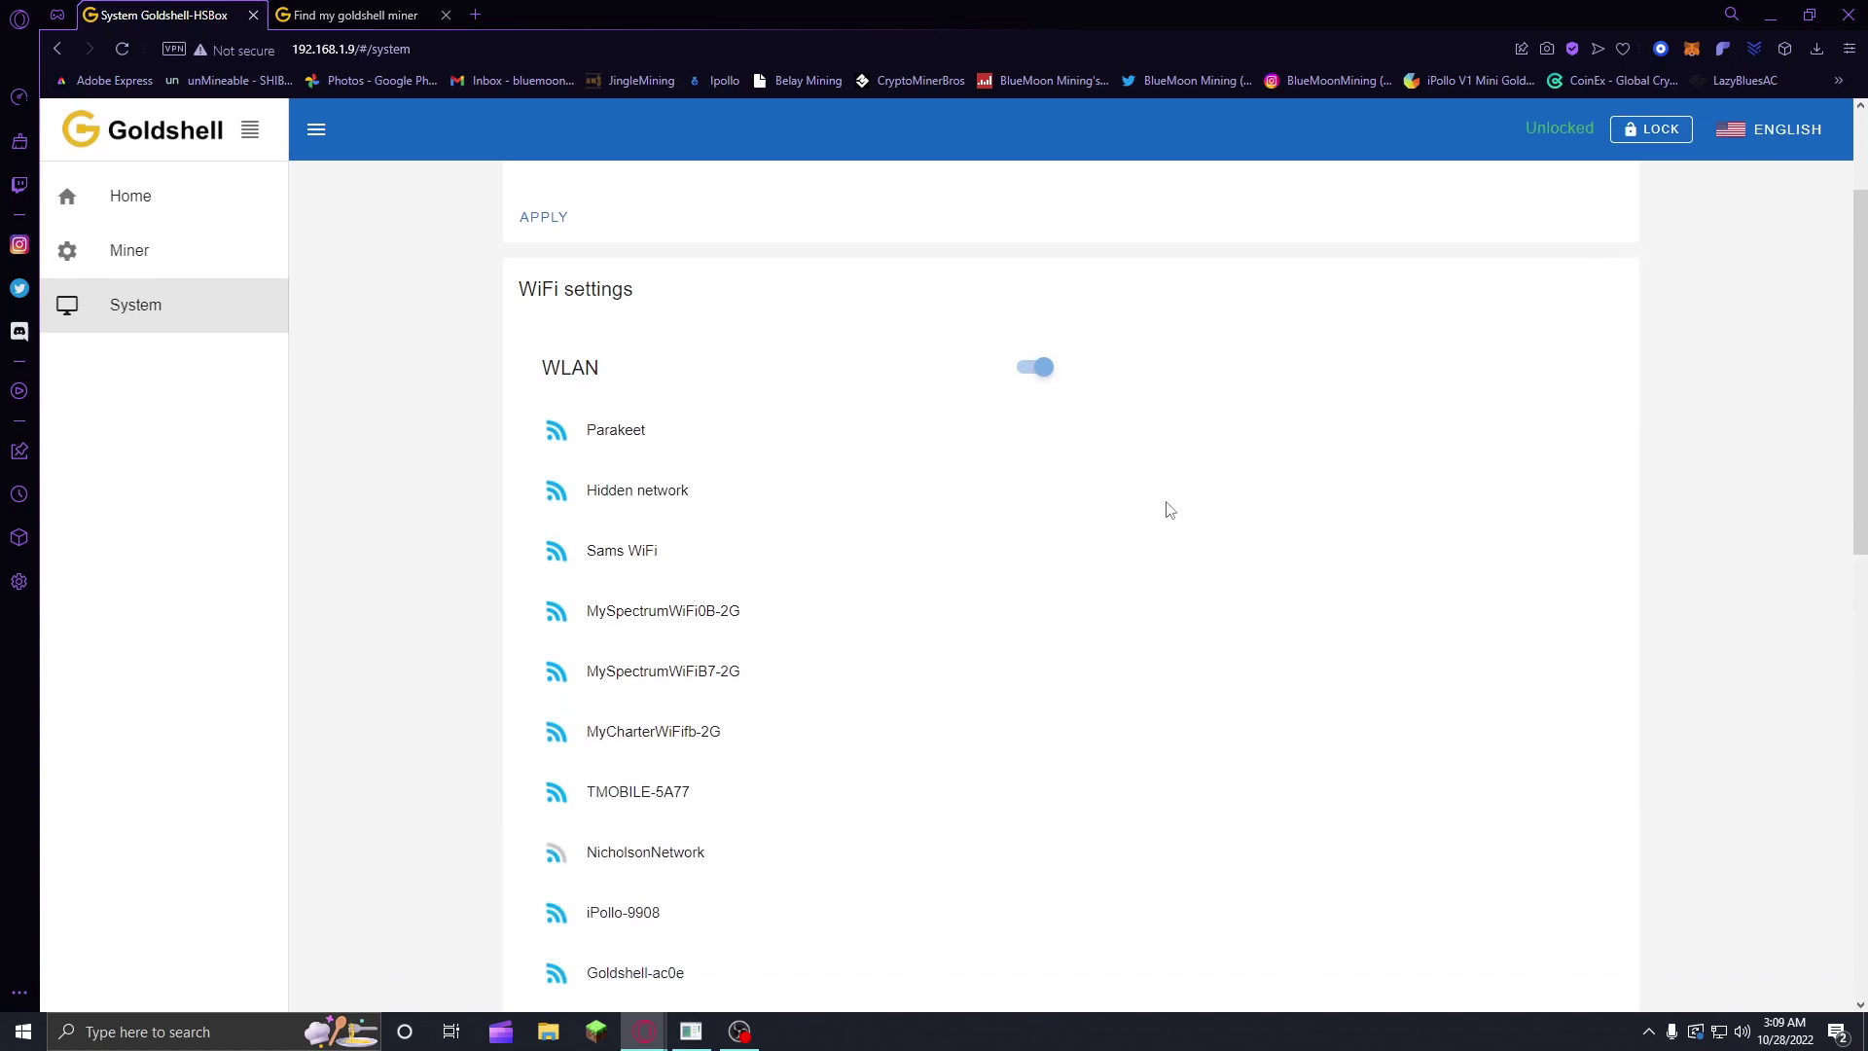
scroll(1170, 510, up, 2)
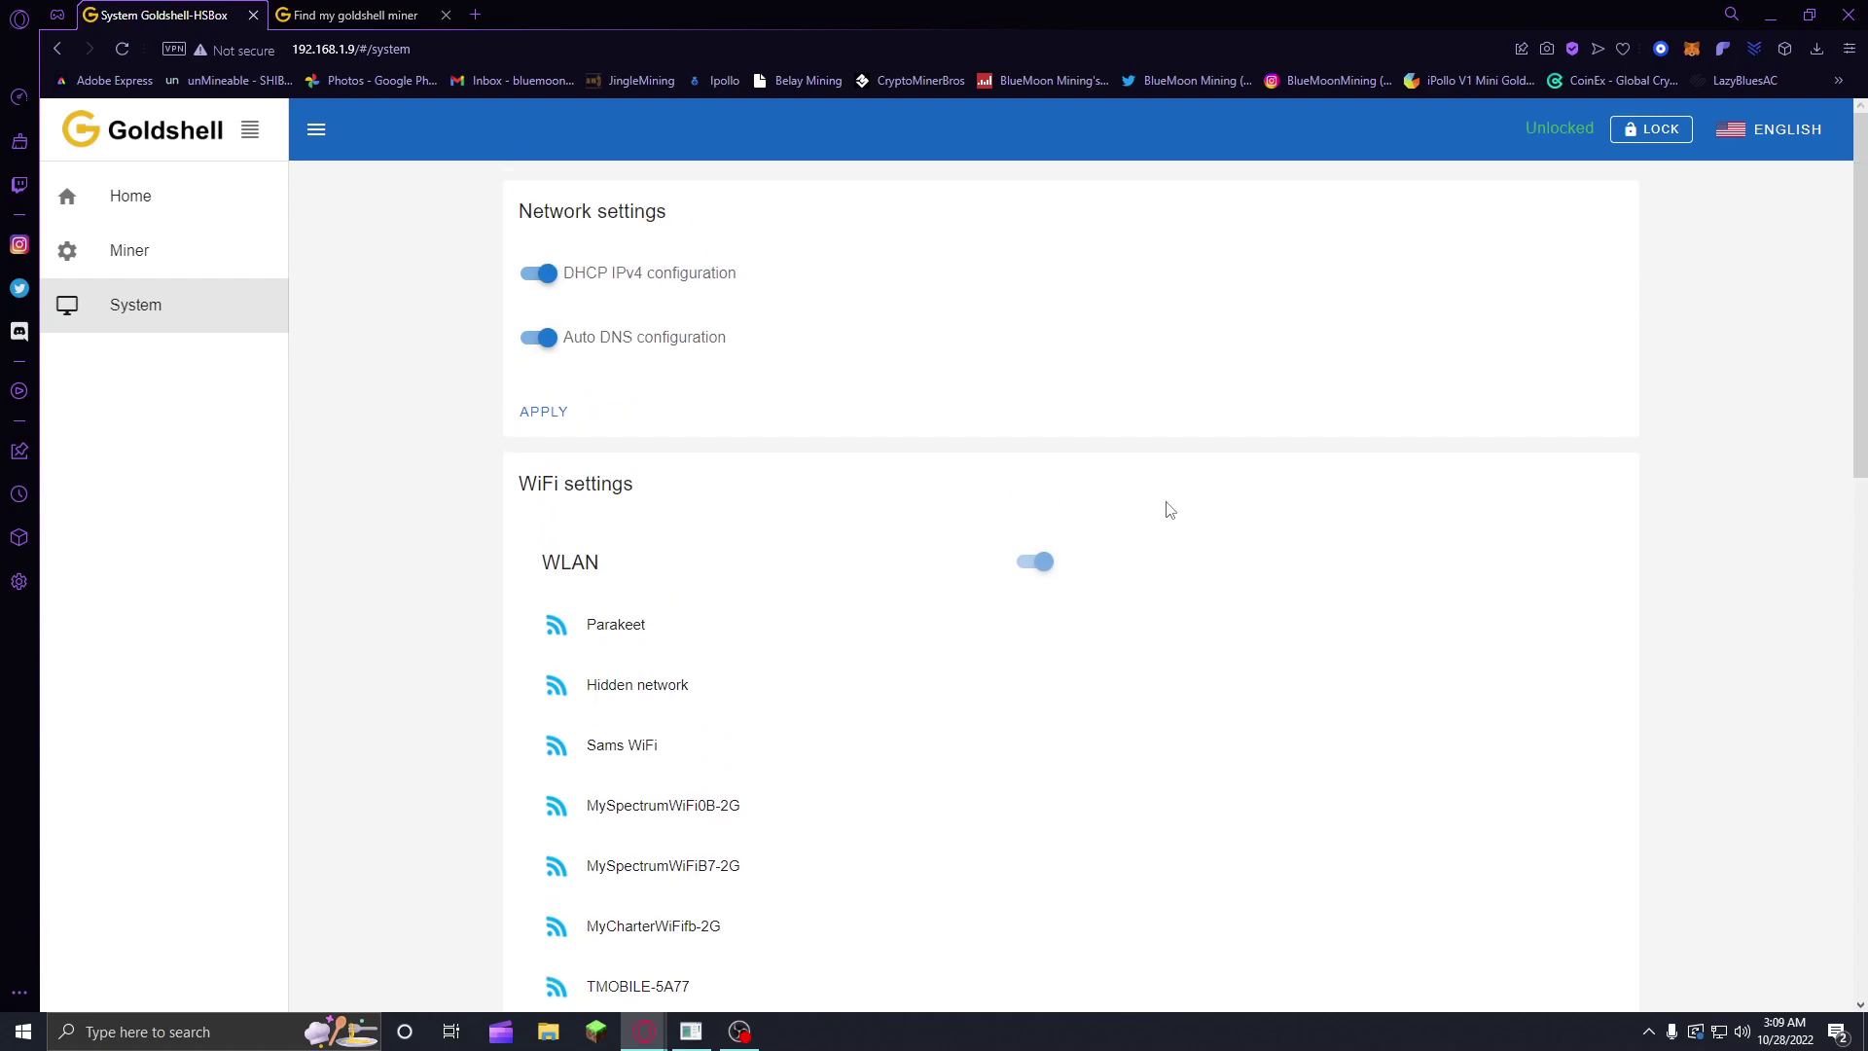
scroll(1170, 510, down, 12)
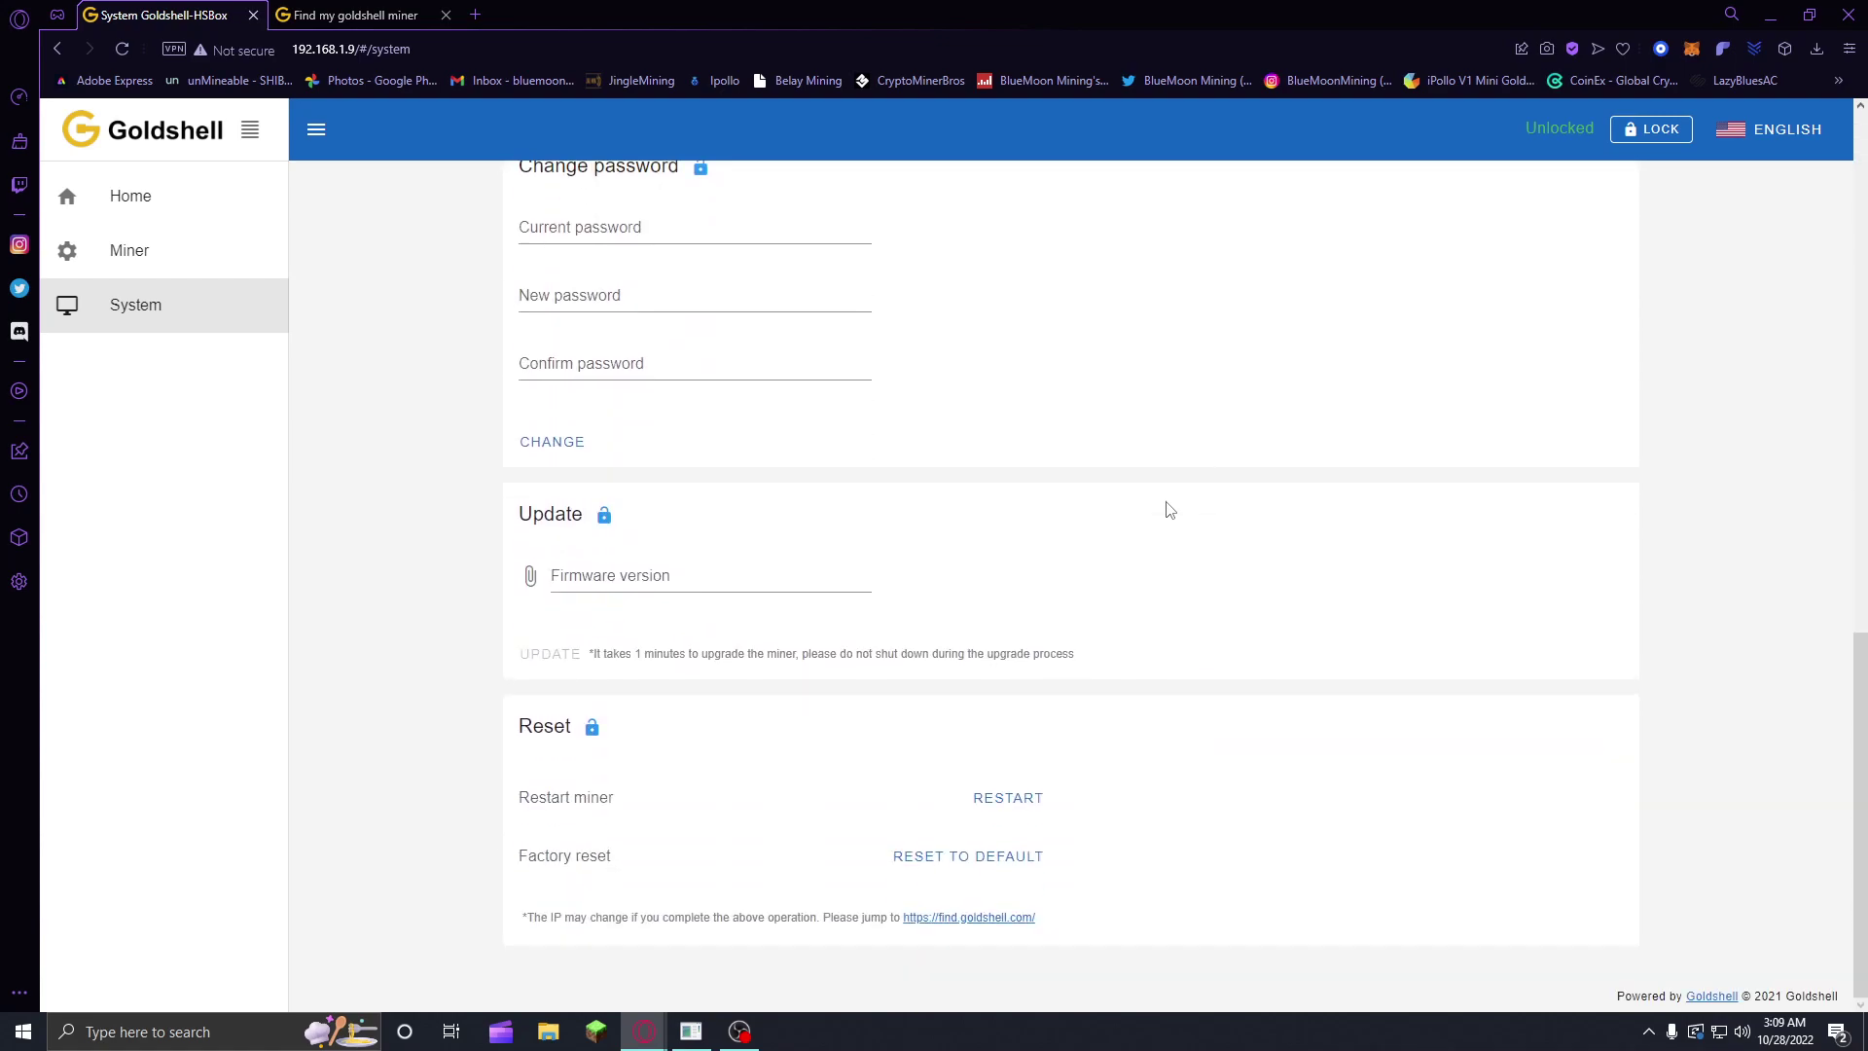
scroll(1170, 510, up, 12)
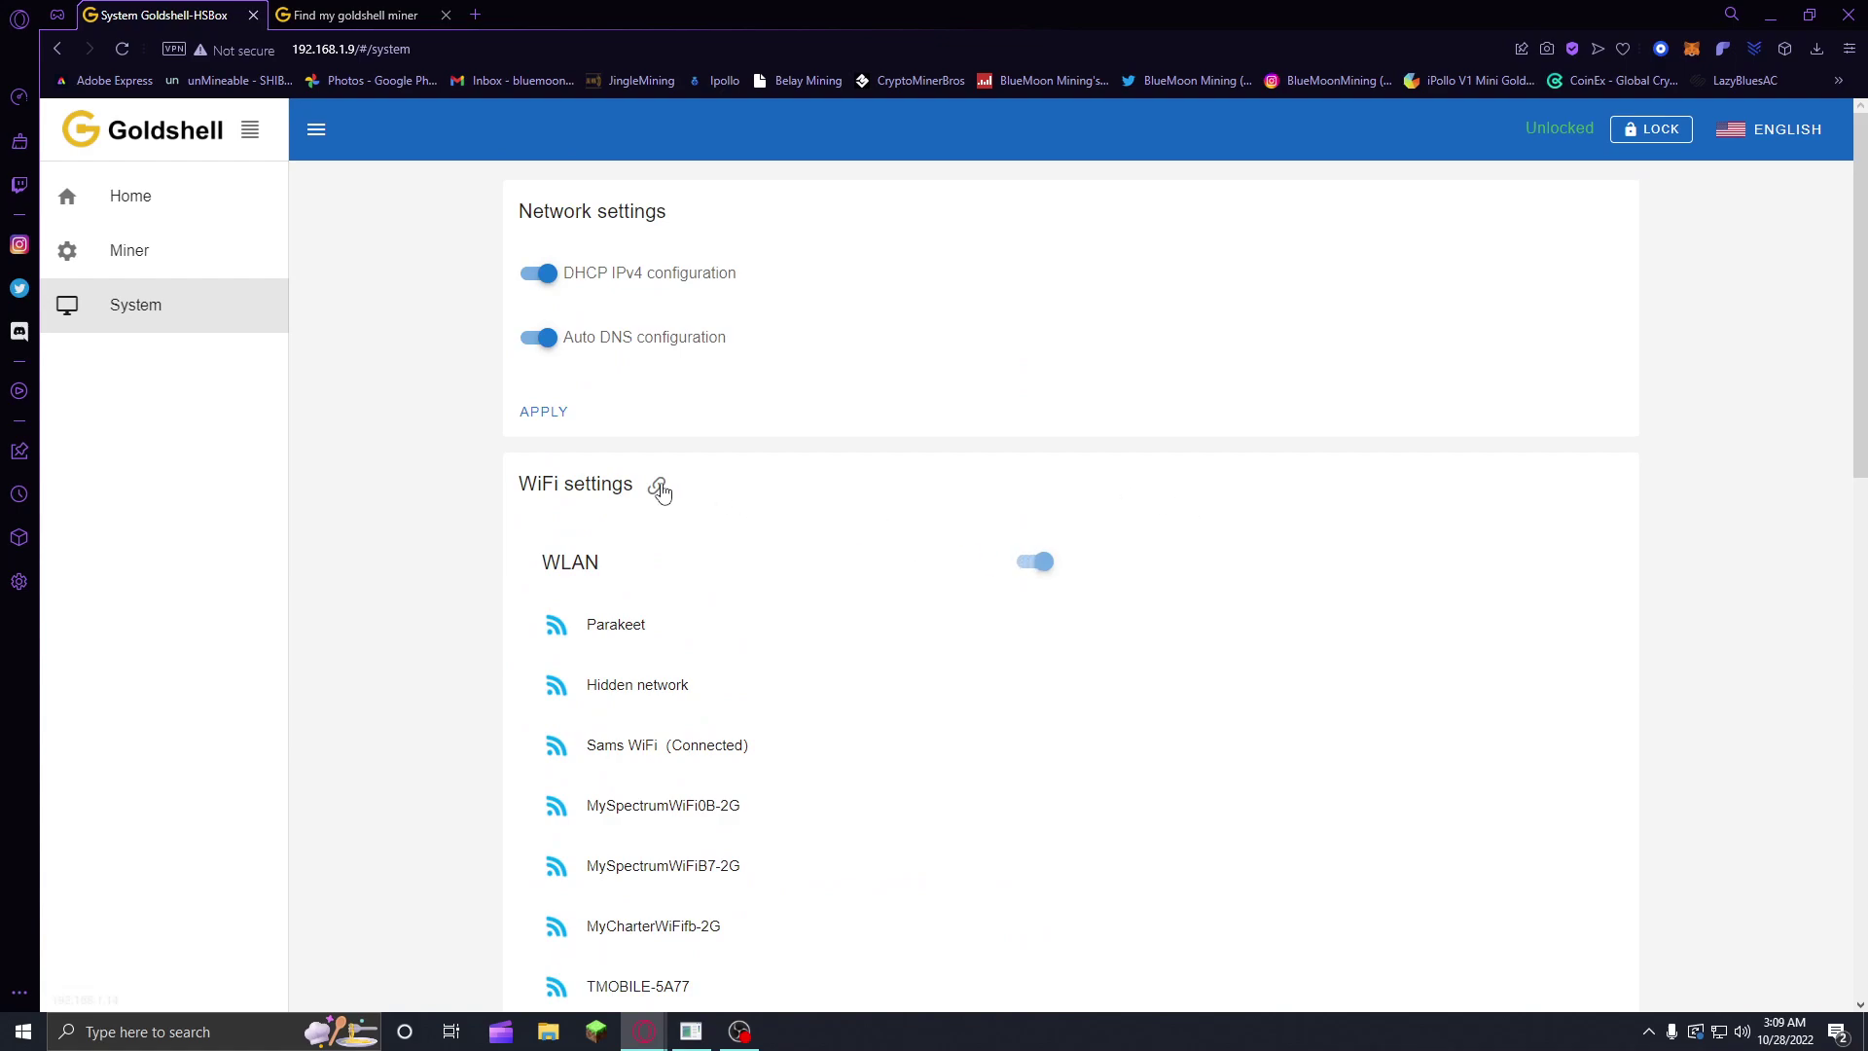
scroll(699, 618, down, 3)
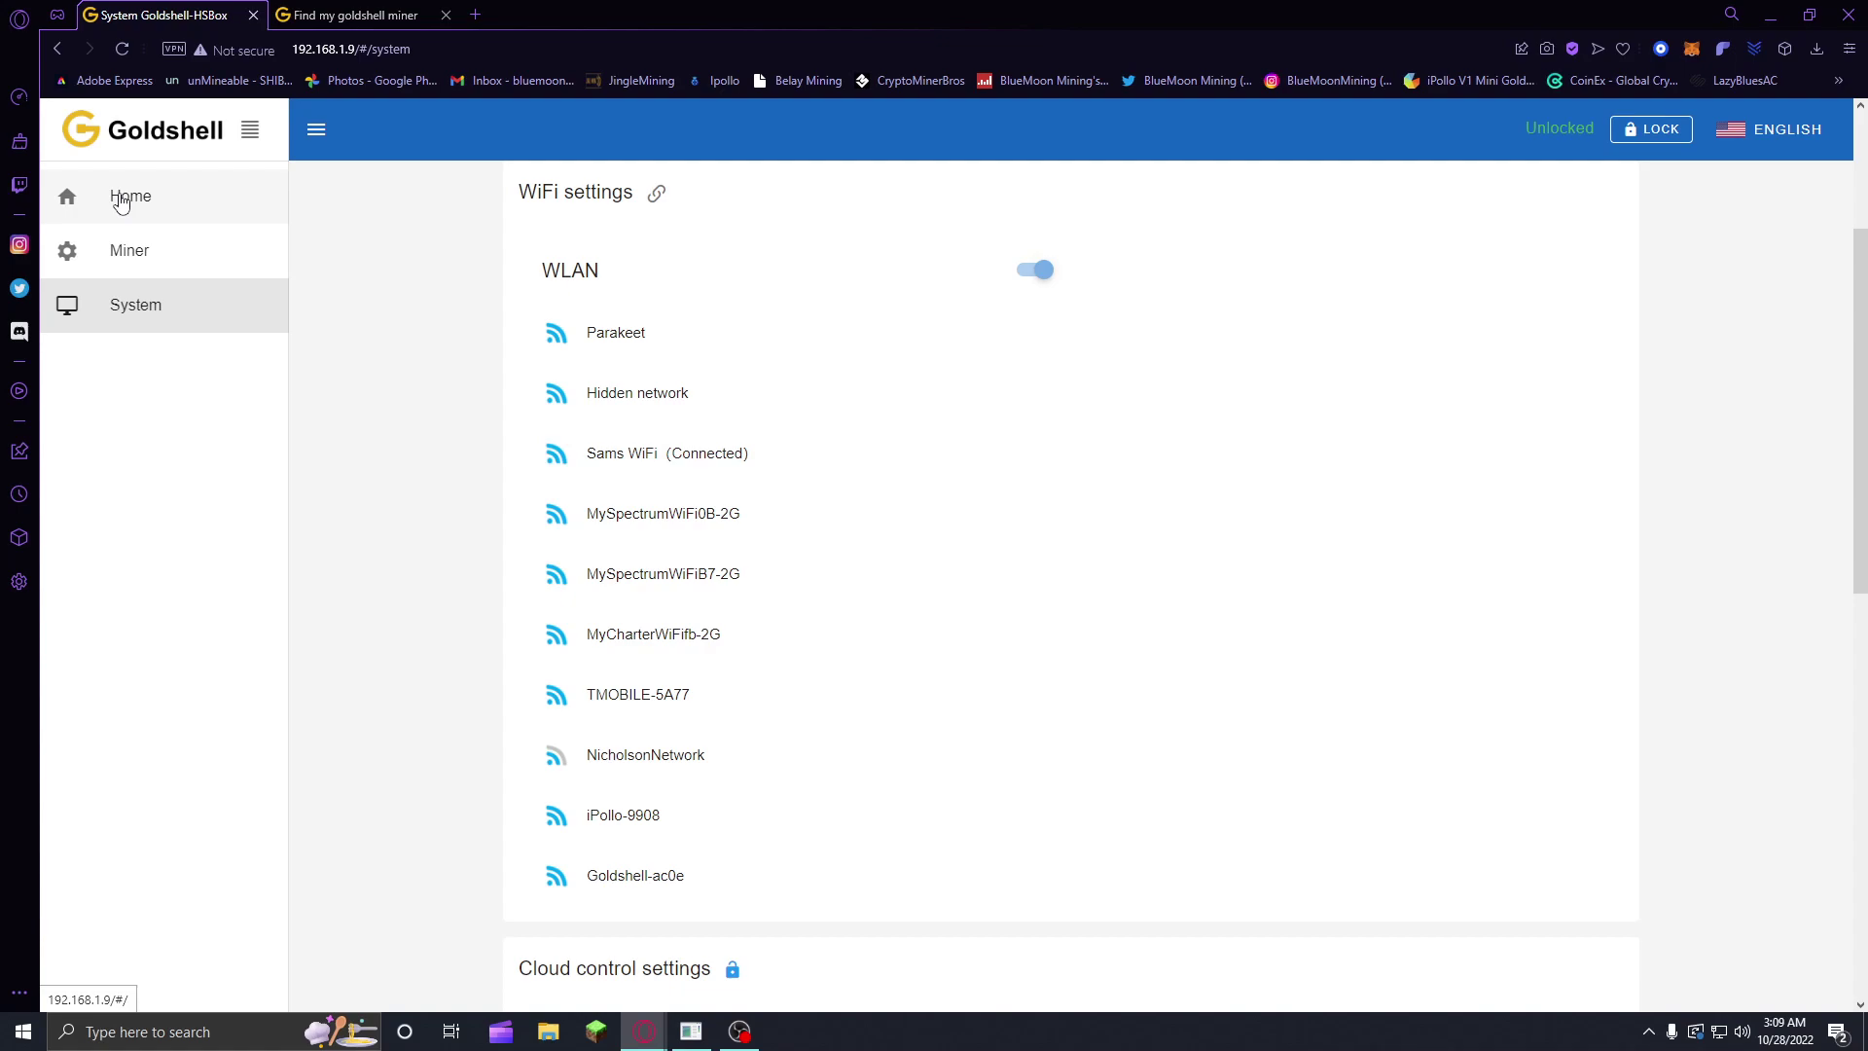
Step: Switch to the Find my goldshell miner list and close the old-address tab
click(121, 197)
click(355, 14)
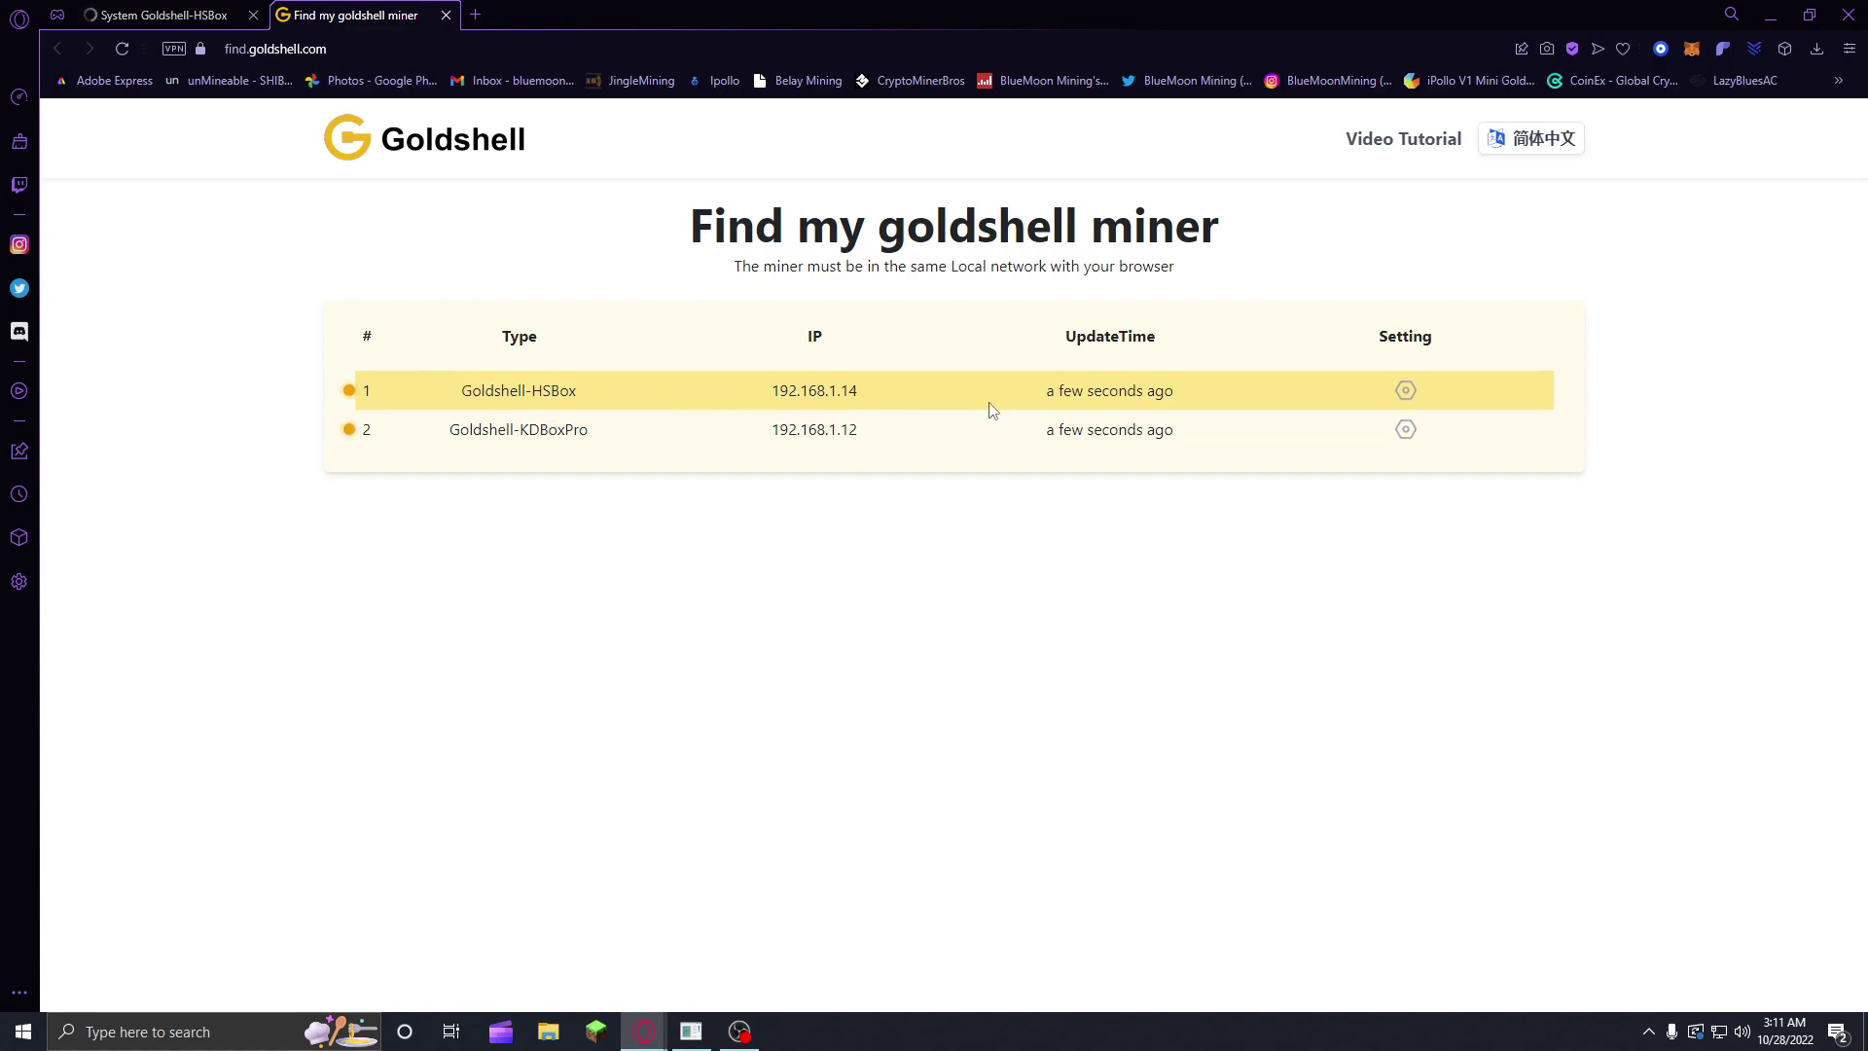
click(253, 16)
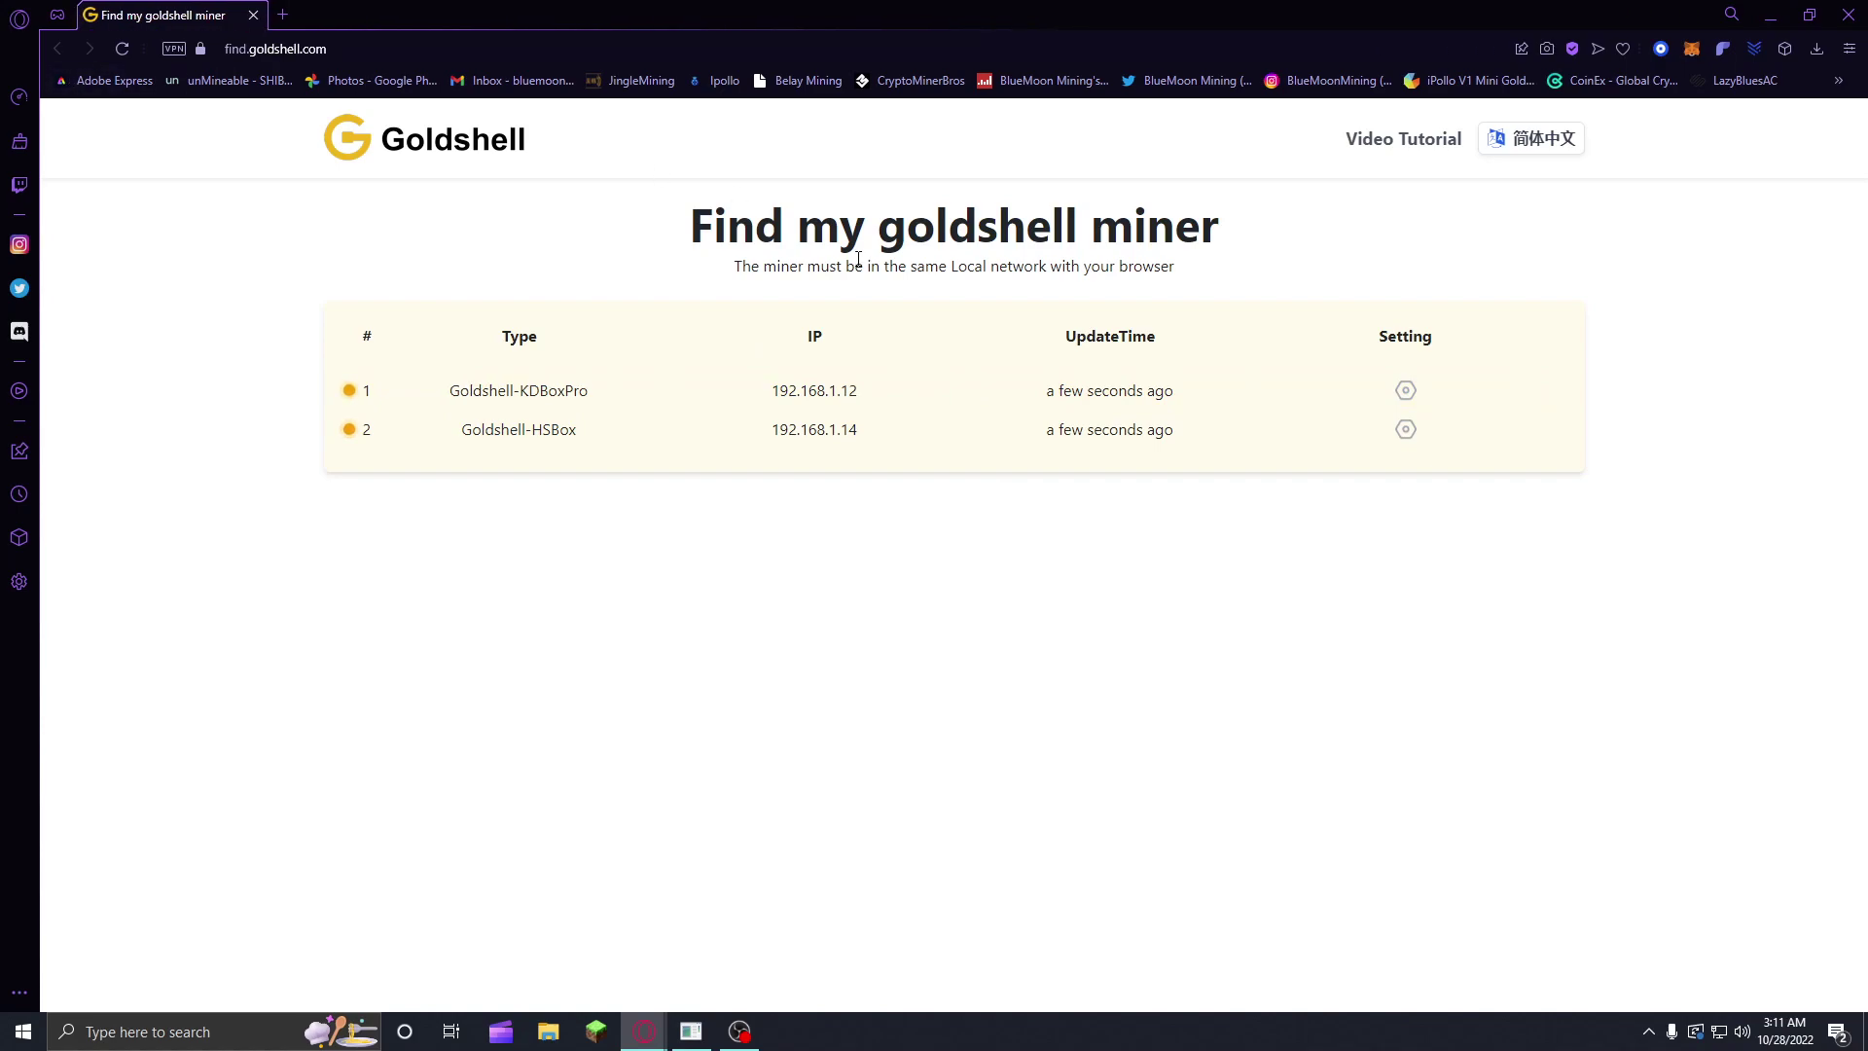
Step: Open the Goldshell-HSBox dashboard at 192.168.1.14 from the miner list
click(1406, 391)
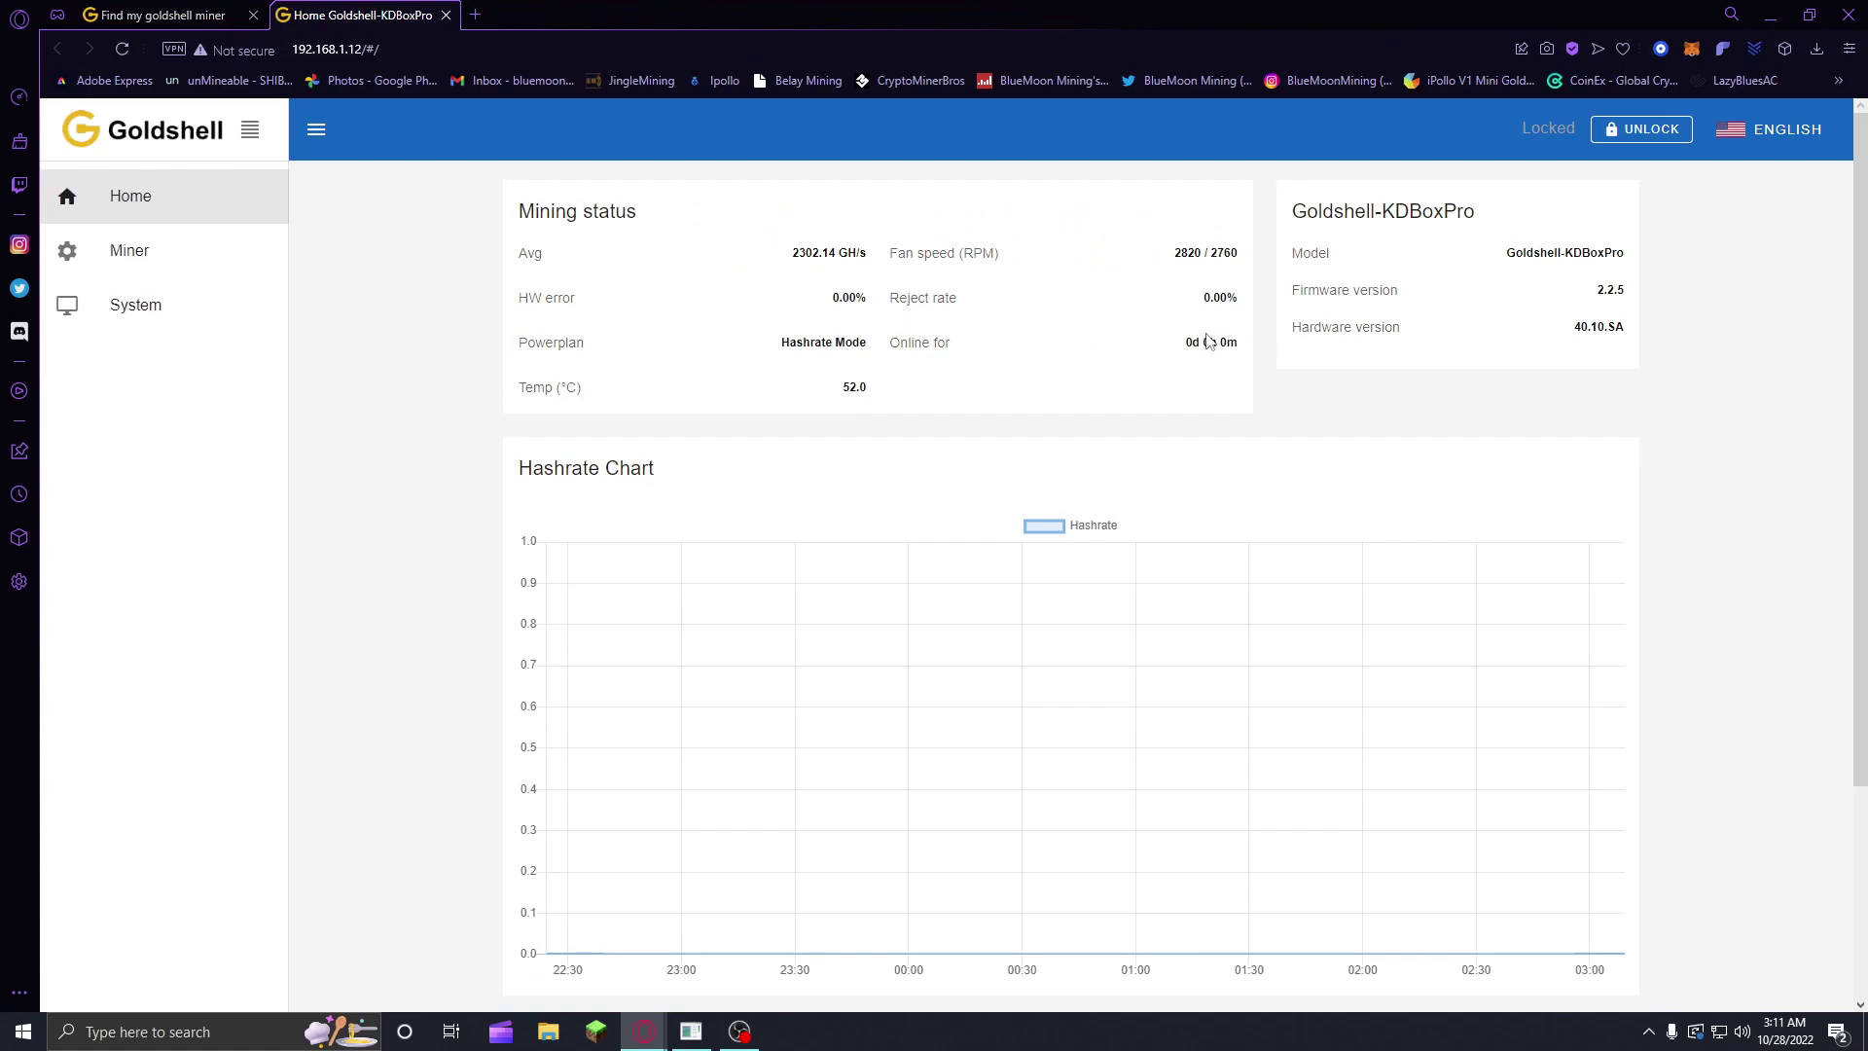
click(445, 15)
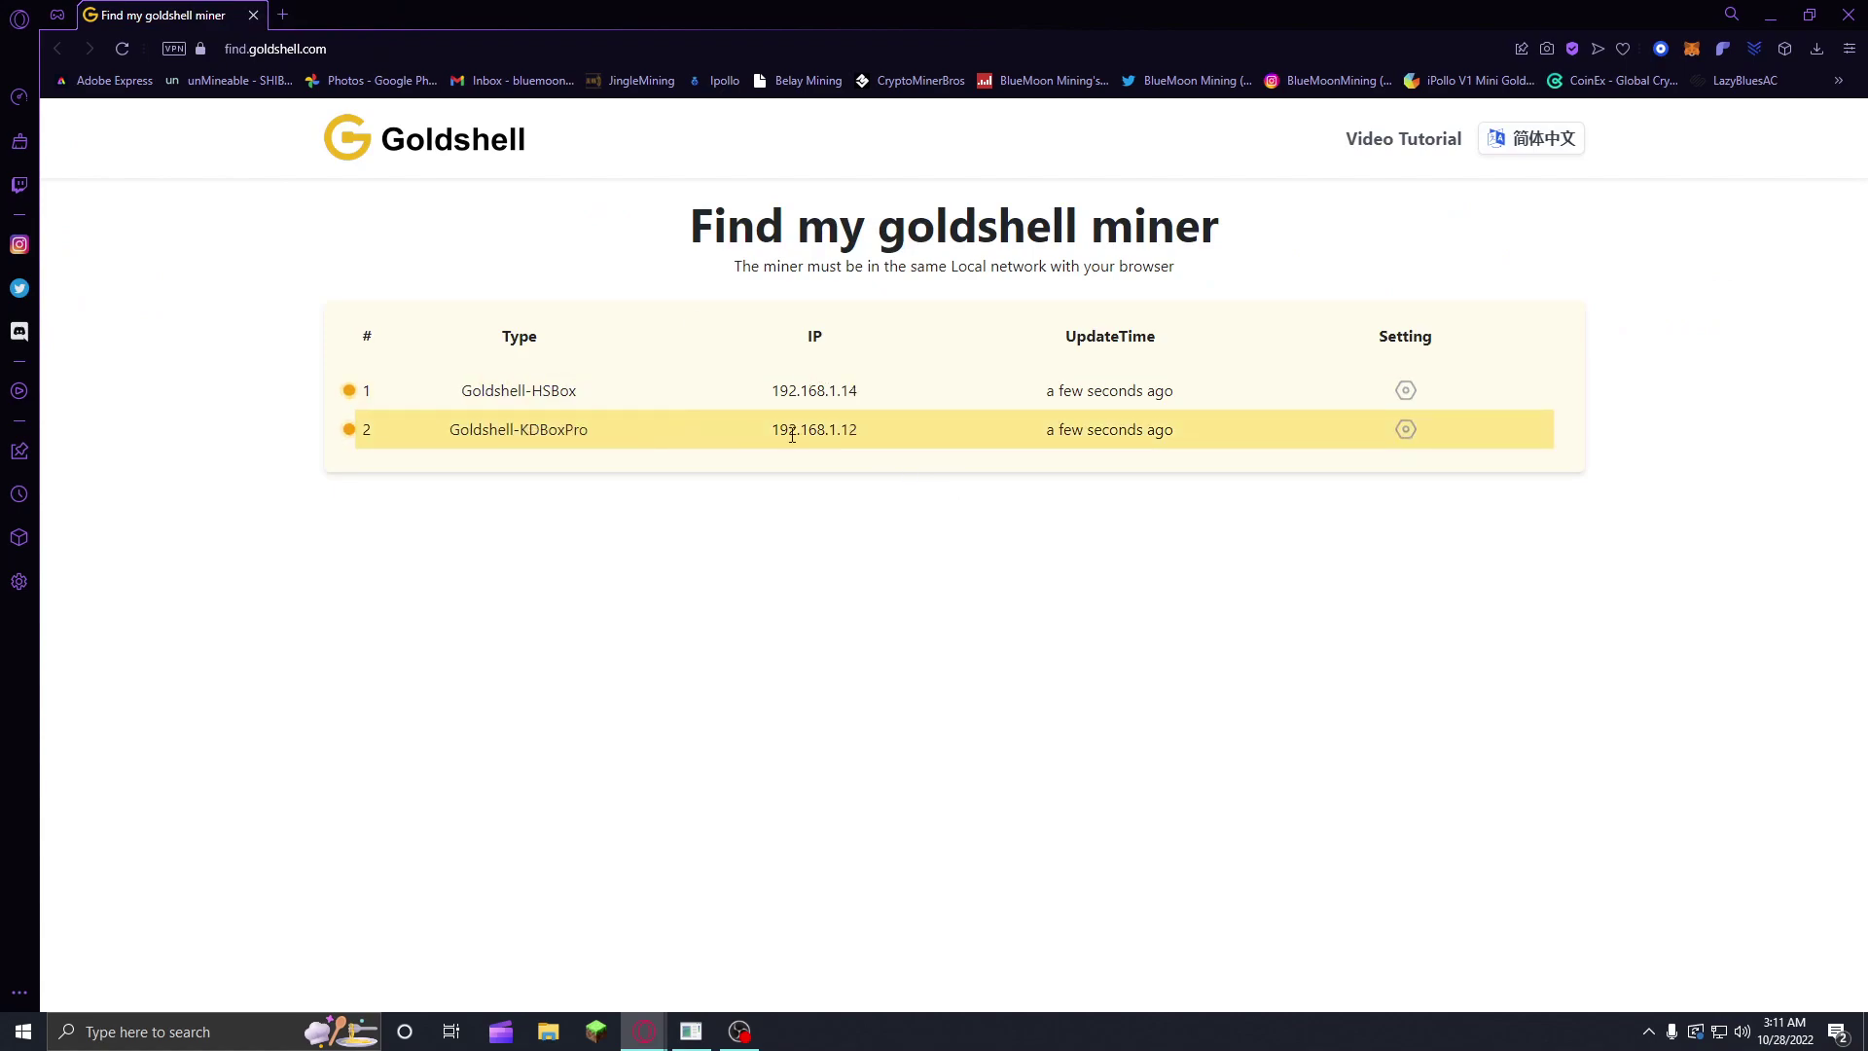
click(1405, 391)
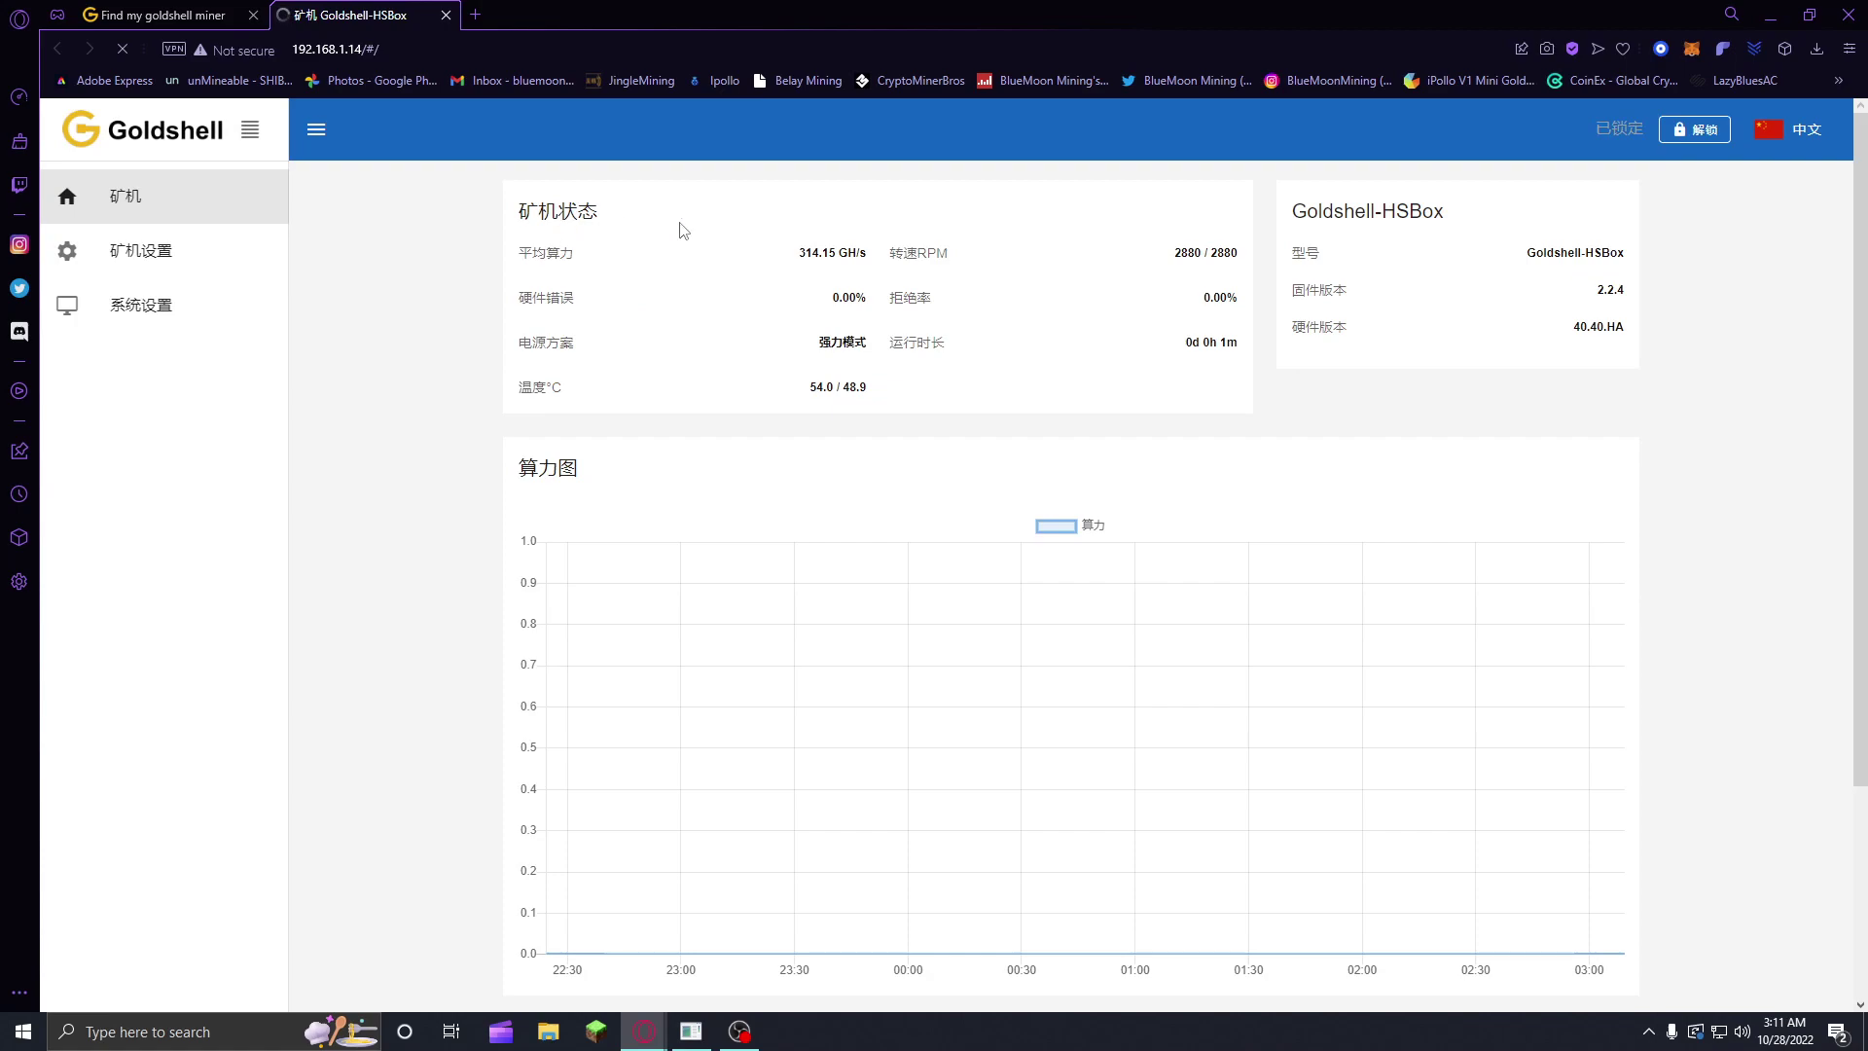
Step: Change the dashboard language from 中文 to English
click(1796, 129)
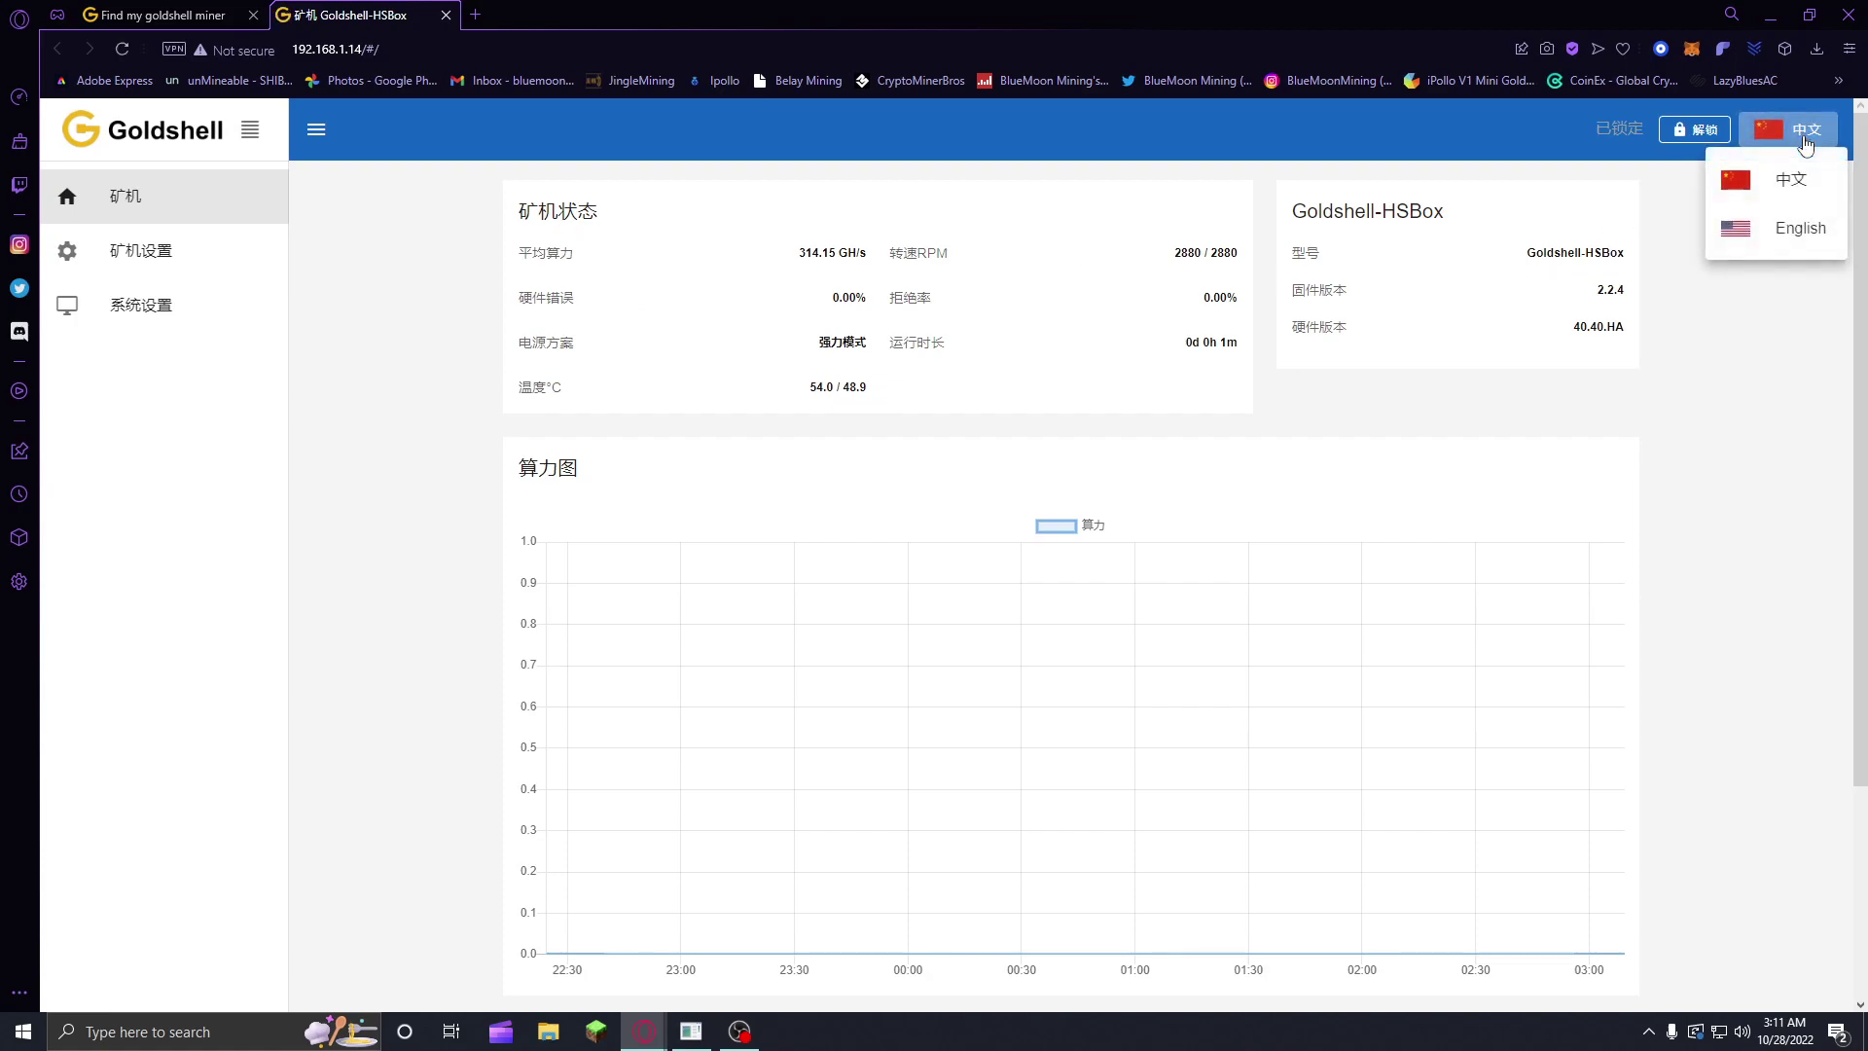
click(1800, 232)
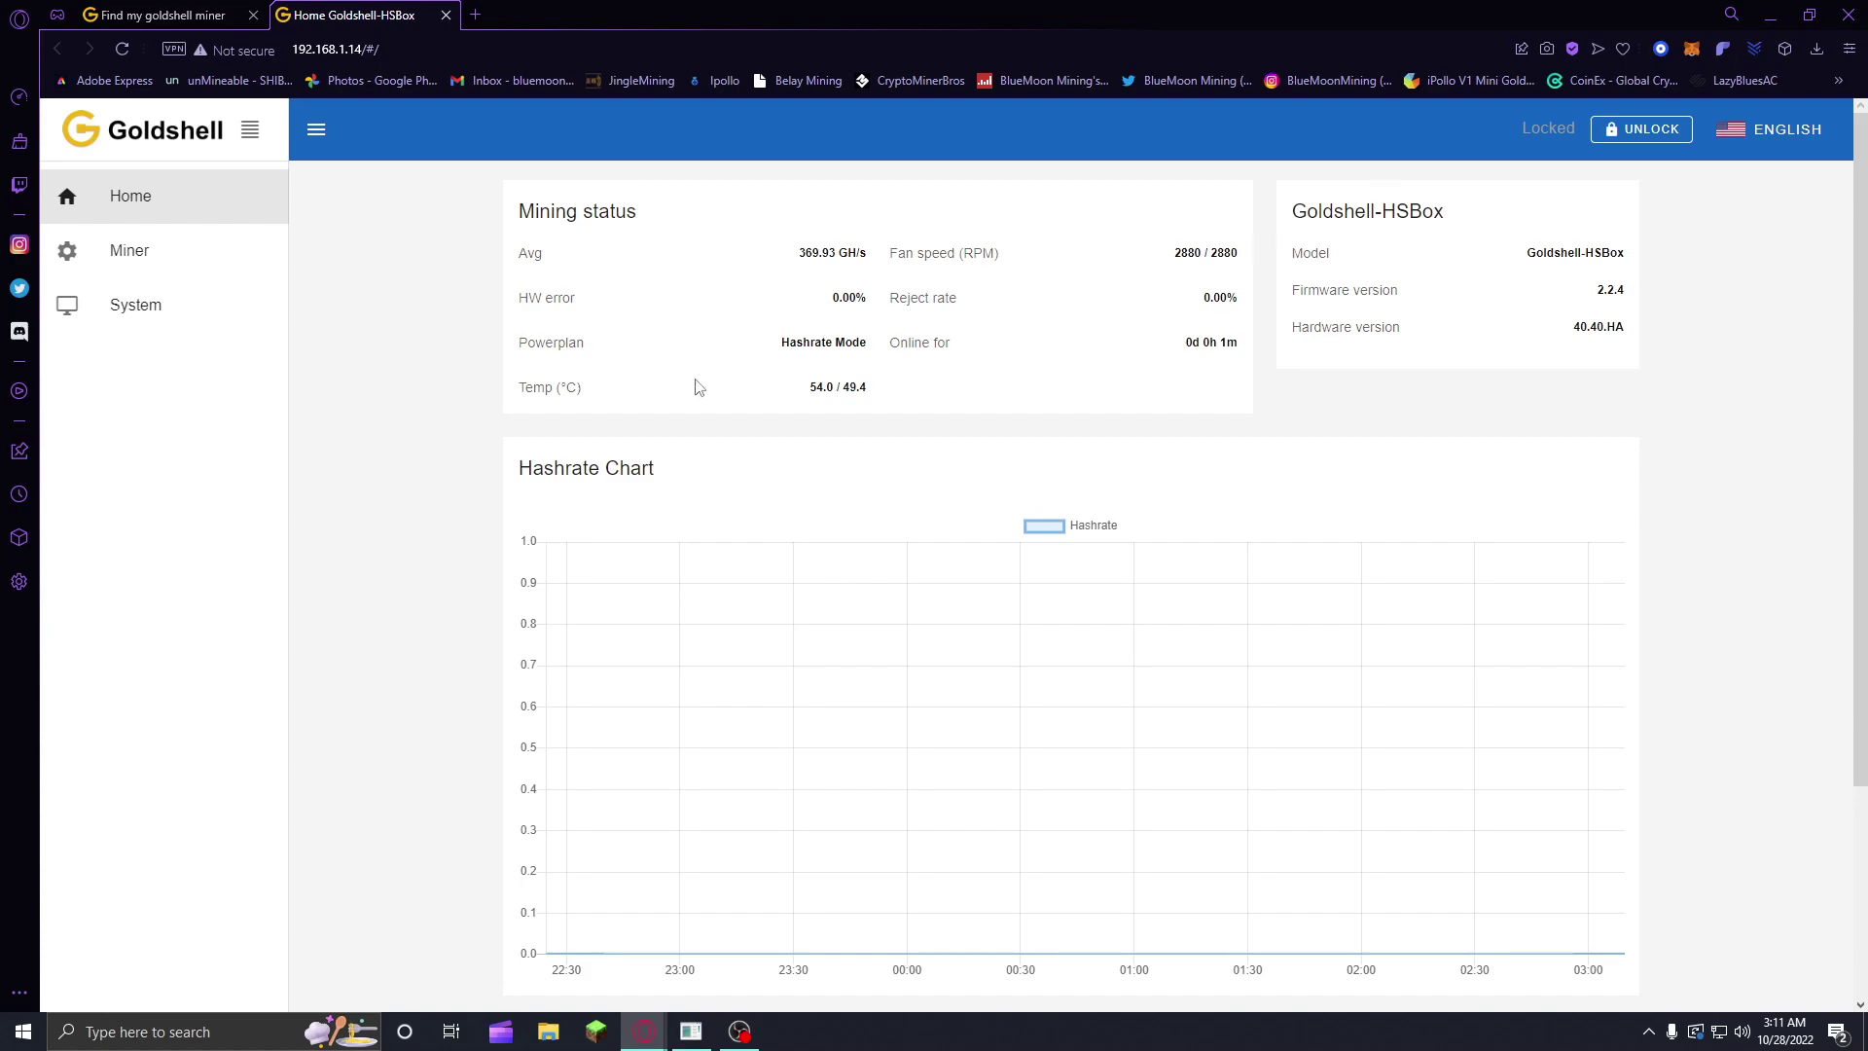
click(177, 300)
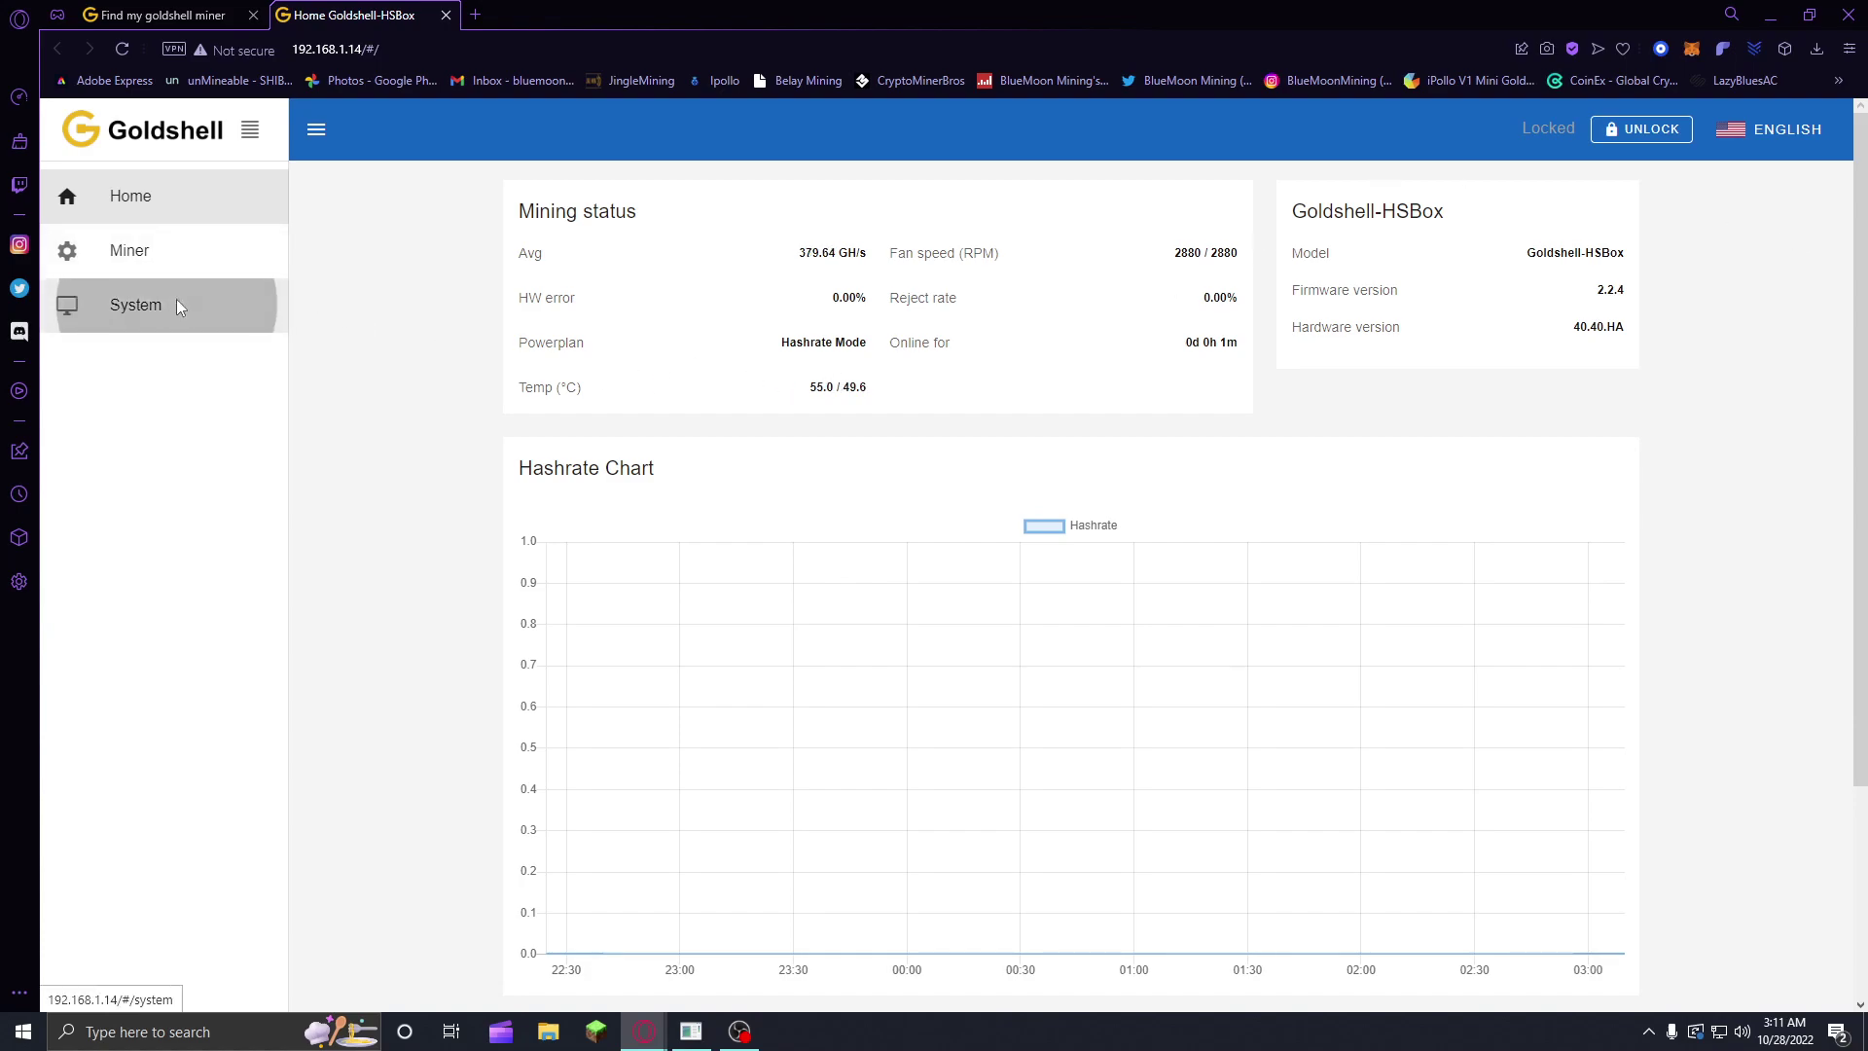
scroll(754, 488, down, 1)
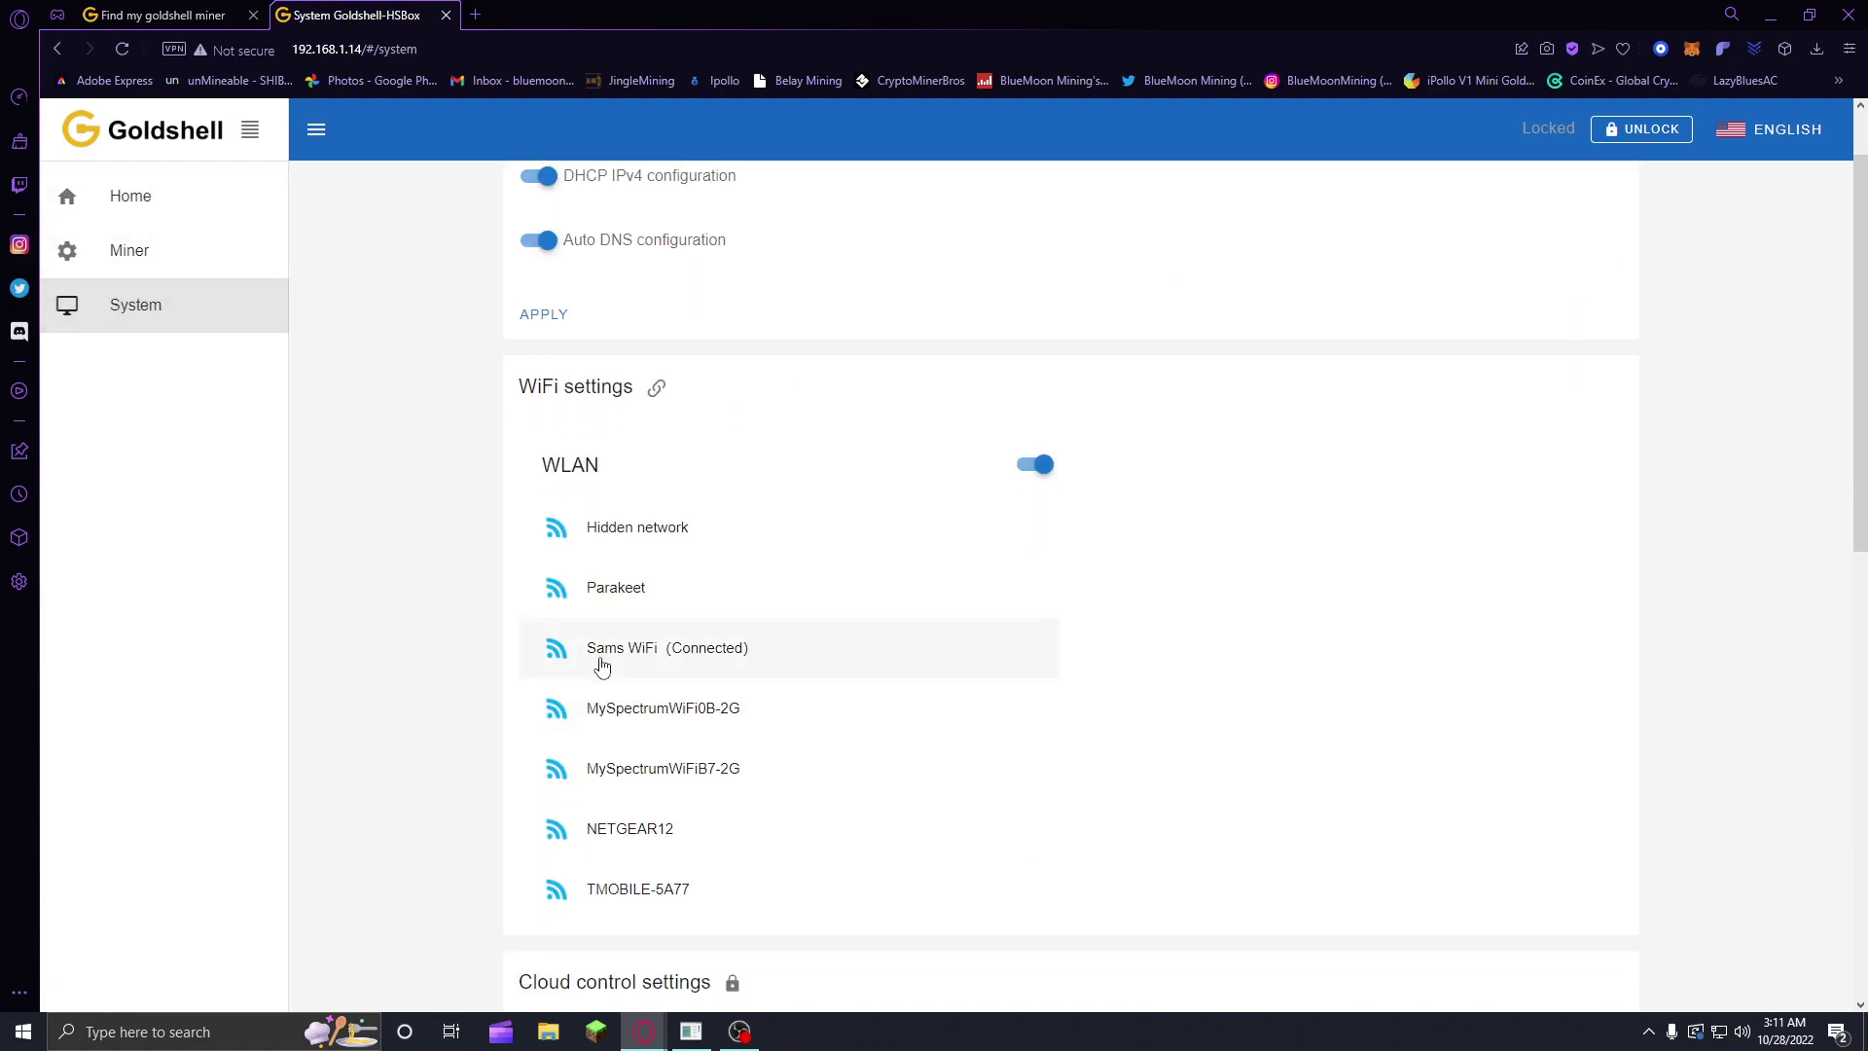
click(189, 197)
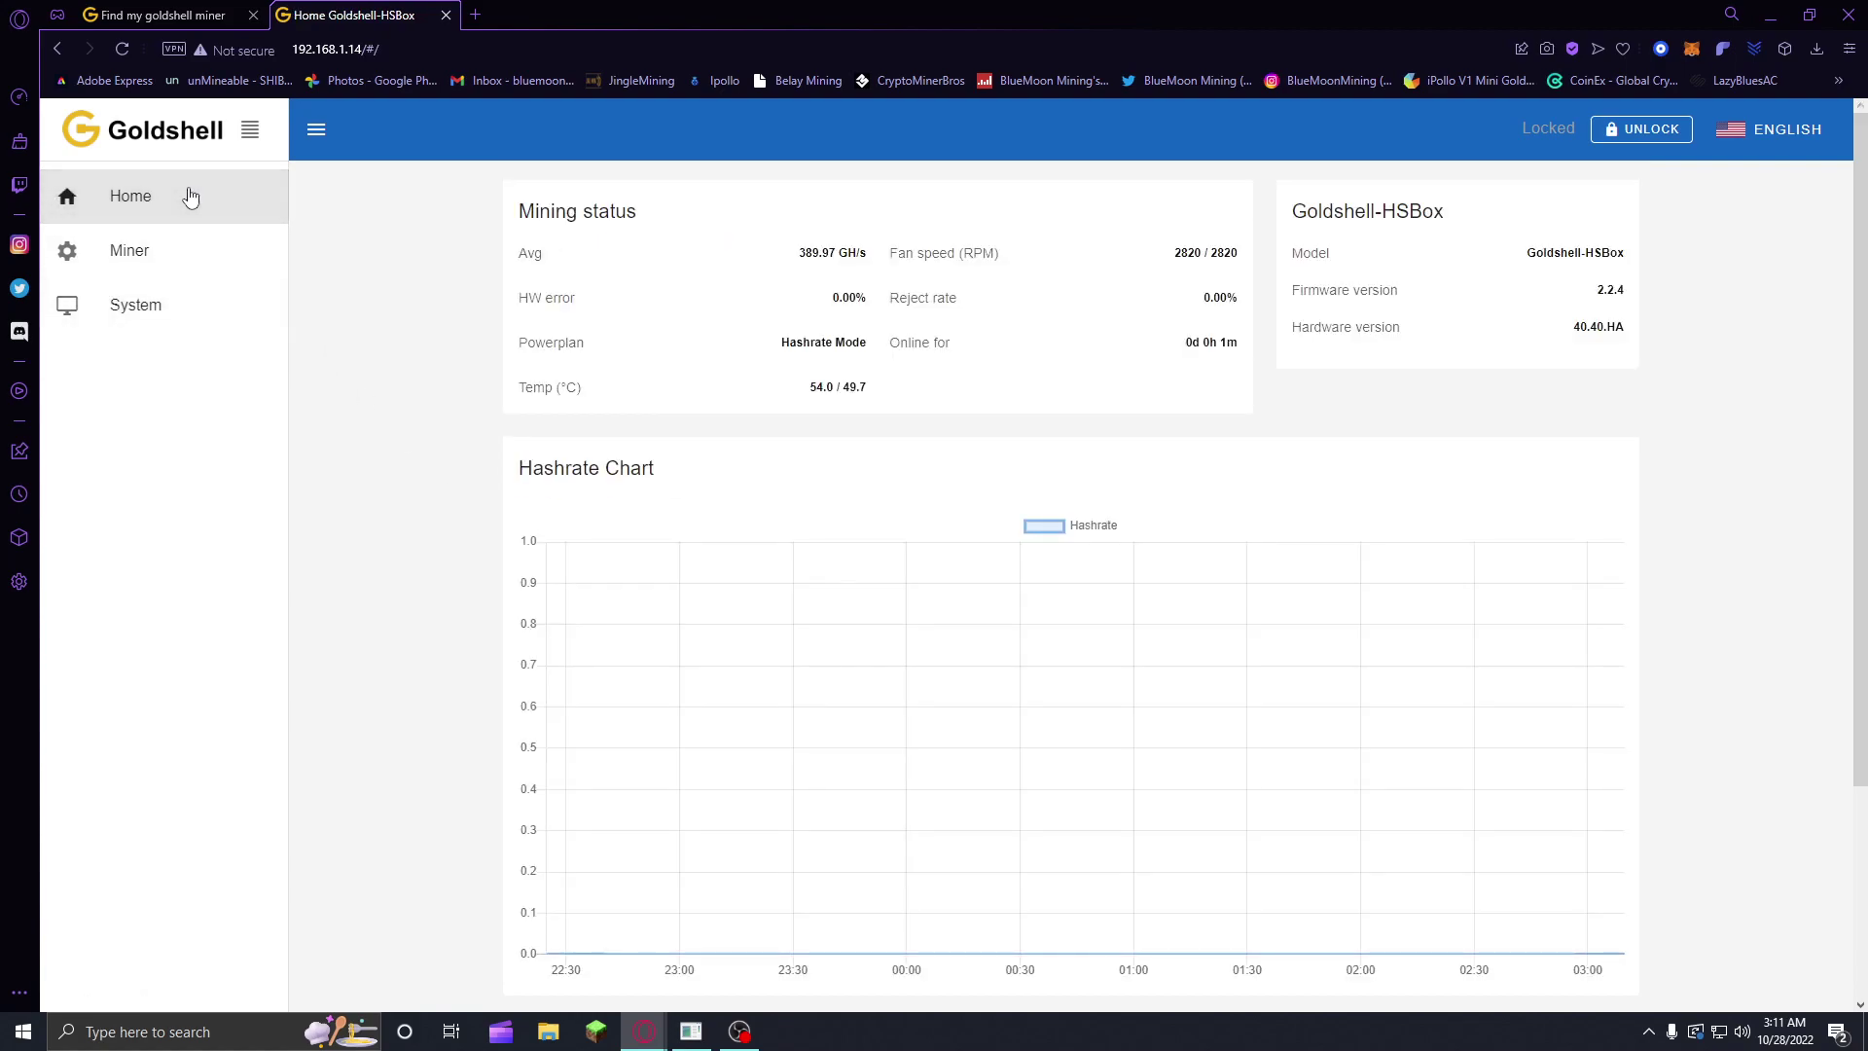